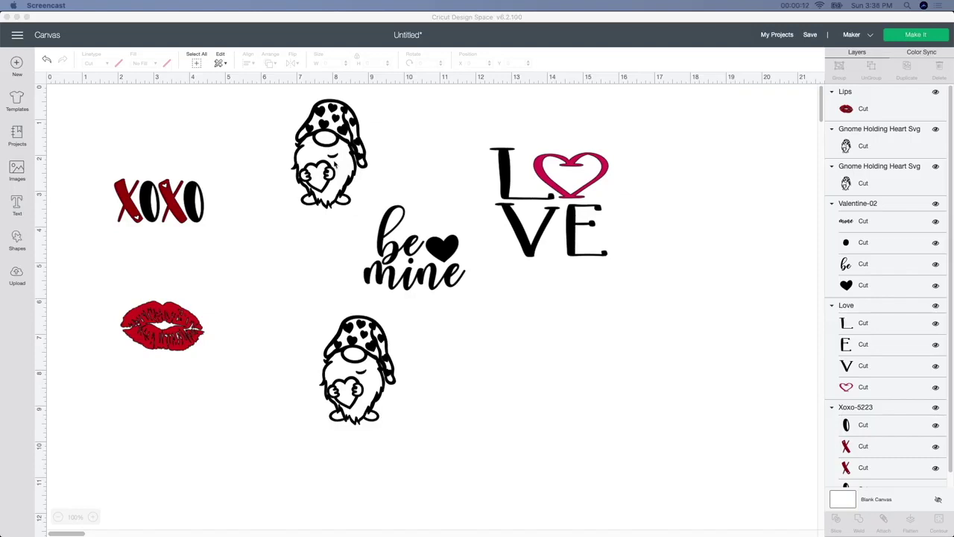
# Select the canvas designs in turn and shift the upper gnome slightly down and left
pyautogui.click(538, 226)
pyautogui.click(410, 277)
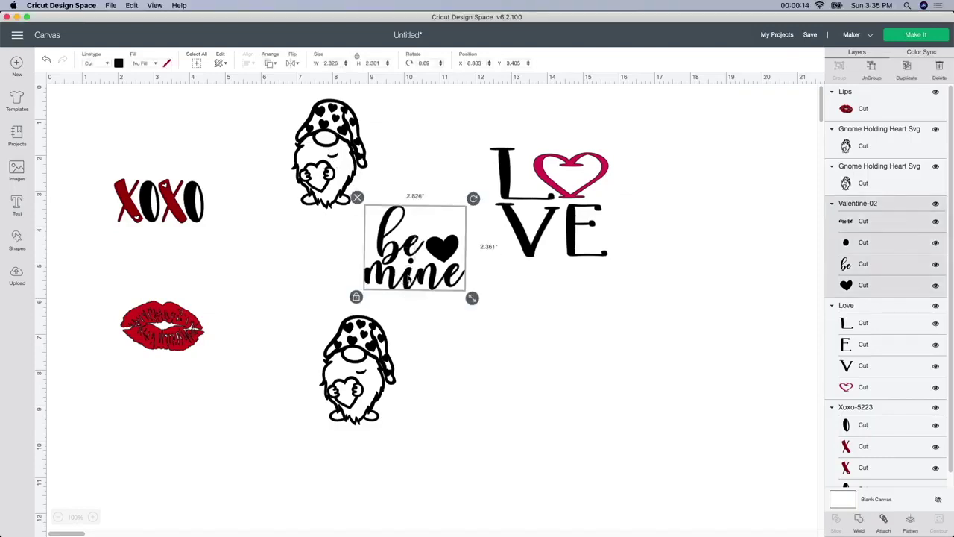
pyautogui.click(513, 236)
pyautogui.click(182, 215)
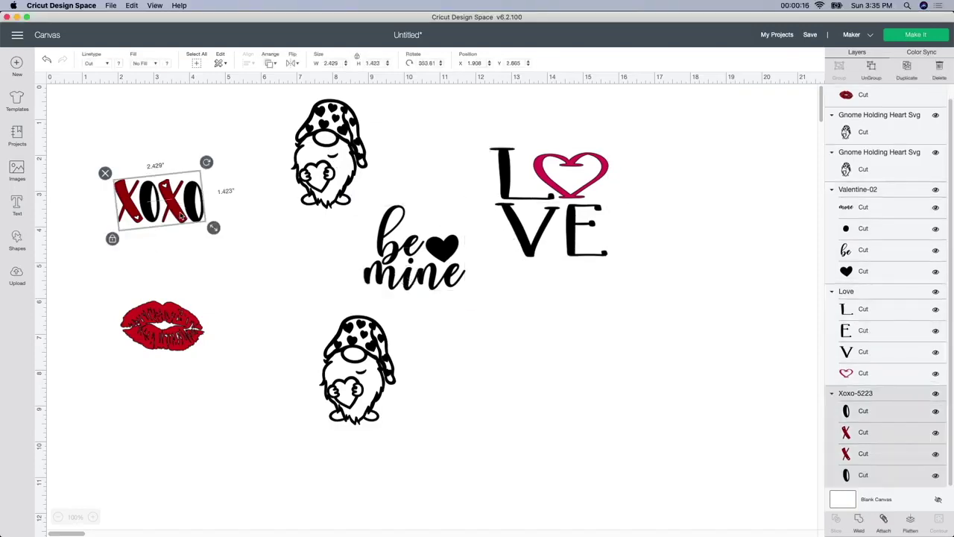
pyautogui.click(165, 317)
pyautogui.click(176, 222)
pyautogui.click(411, 274)
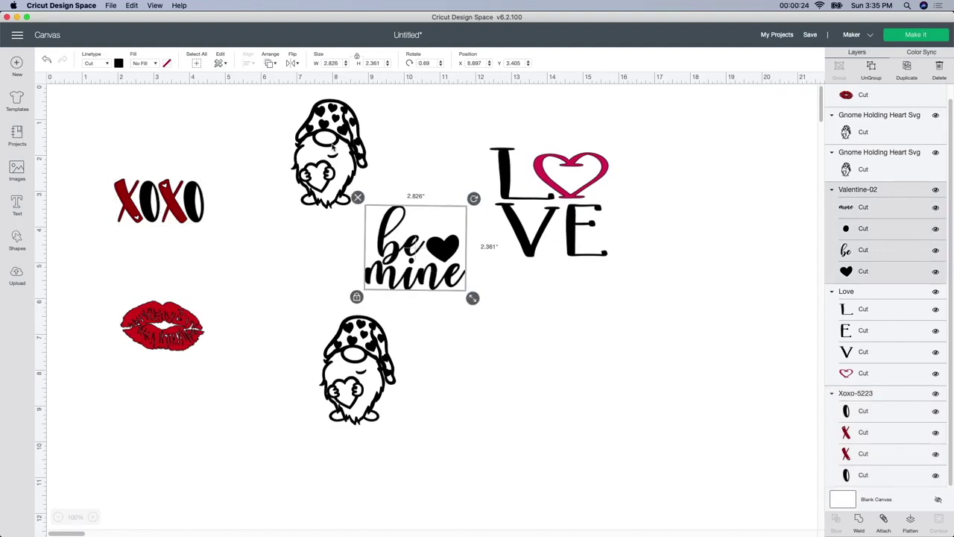
pyautogui.moveTo(333, 149); pyautogui.dragTo(330, 183)
# Shrink 'be mine' to 1.563 x 1.305 in, tilt it to 349.32°, and set it beside the upper gnome
pyautogui.click(462, 276)
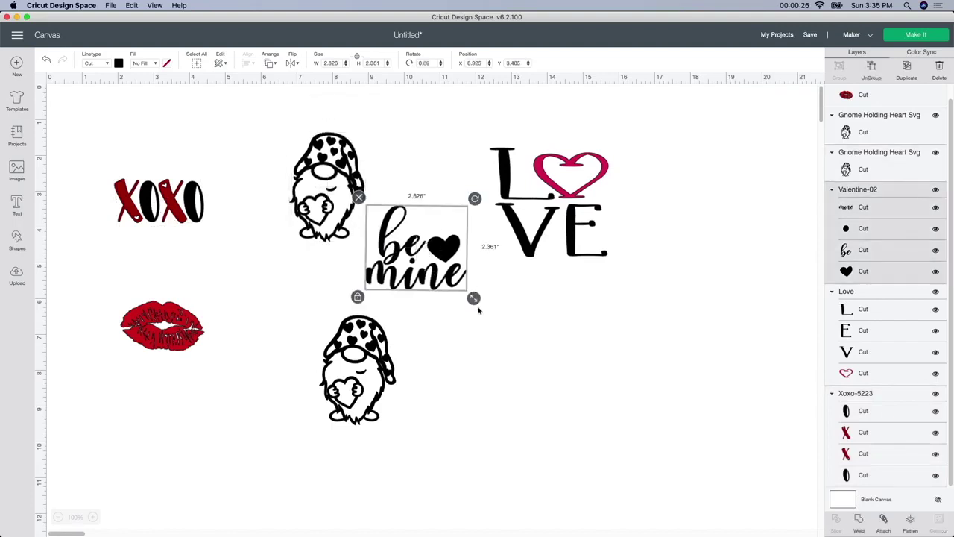
pyautogui.moveTo(474, 300); pyautogui.dragTo(383, 241)
pyautogui.click(401, 244)
pyautogui.moveTo(414, 195); pyautogui.dragTo(407, 184)
pyautogui.click(399, 203)
# Move the lower 2.128 x 3.051 gnome up and right to X 9.167, Y 5.245
pyautogui.click(459, 307)
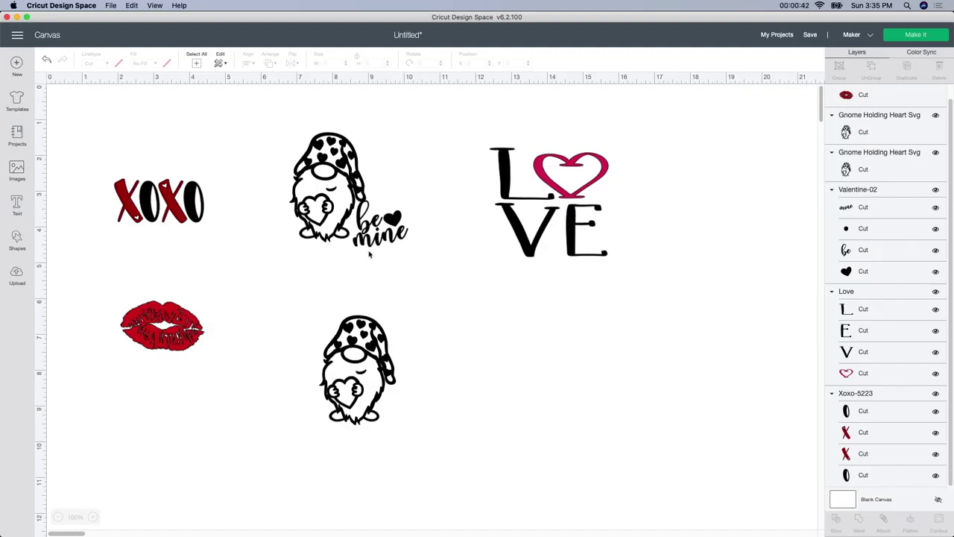
pyautogui.moveTo(360, 356); pyautogui.dragTo(415, 313)
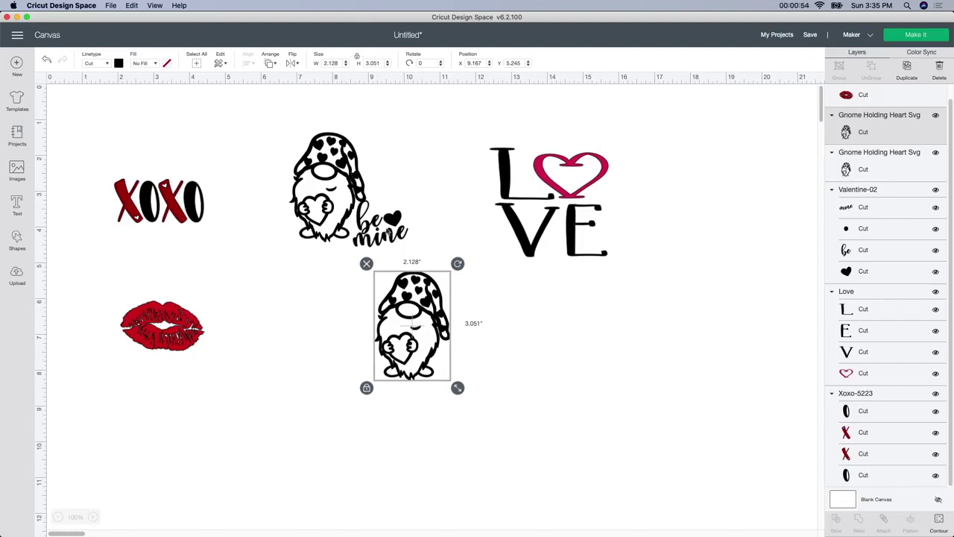
pyautogui.click(387, 231)
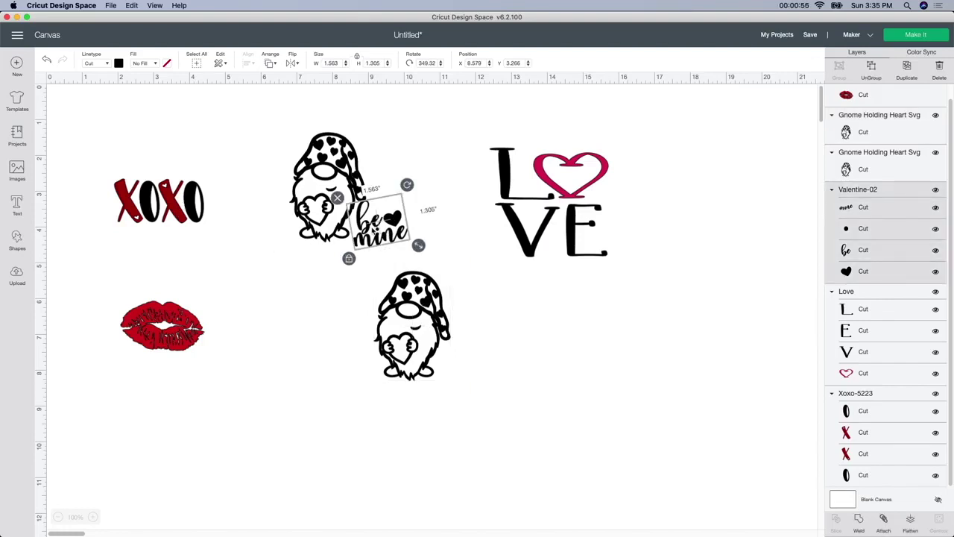
# Duplicate the tilted 'be mine' and move the copy to the lower gnome's upper left
pyautogui.click(907, 68)
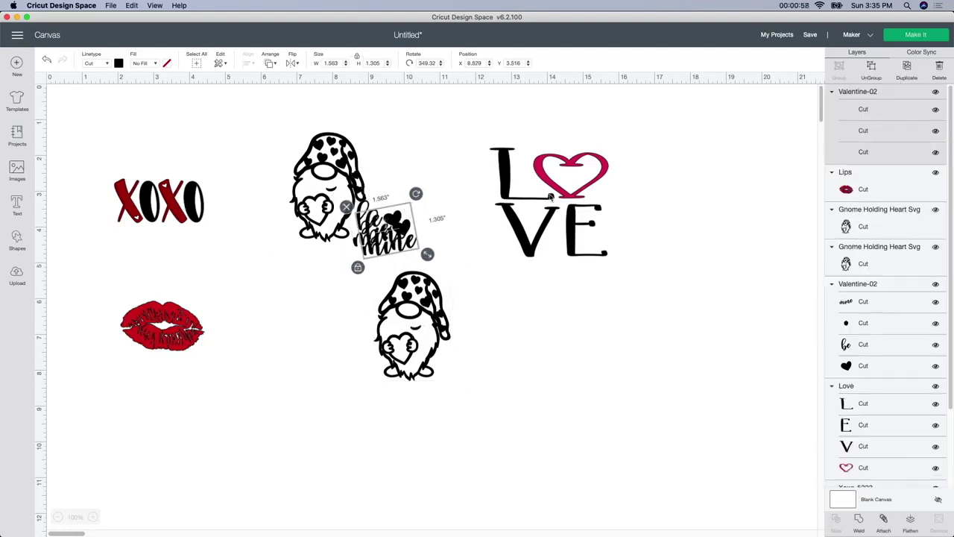
pyautogui.moveTo(395, 224); pyautogui.dragTo(457, 388)
pyautogui.click(482, 390)
pyautogui.moveTo(403, 328); pyautogui.dragTo(371, 355)
pyautogui.click(482, 390)
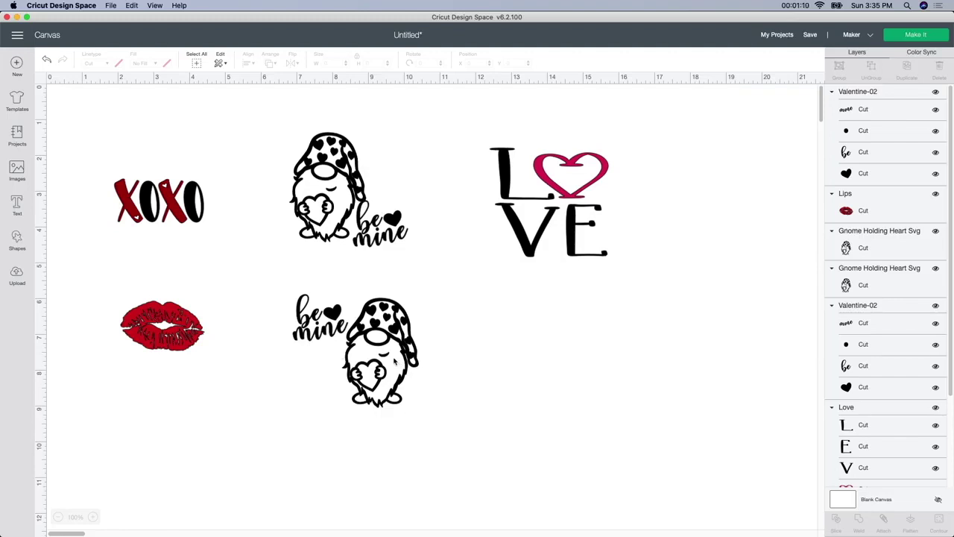
# Fine-tune the positions of the lower and upper 'be mine' lettering
pyautogui.moveTo(336, 333); pyautogui.dragTo(326, 321)
pyautogui.click(307, 418)
pyautogui.click(472, 400)
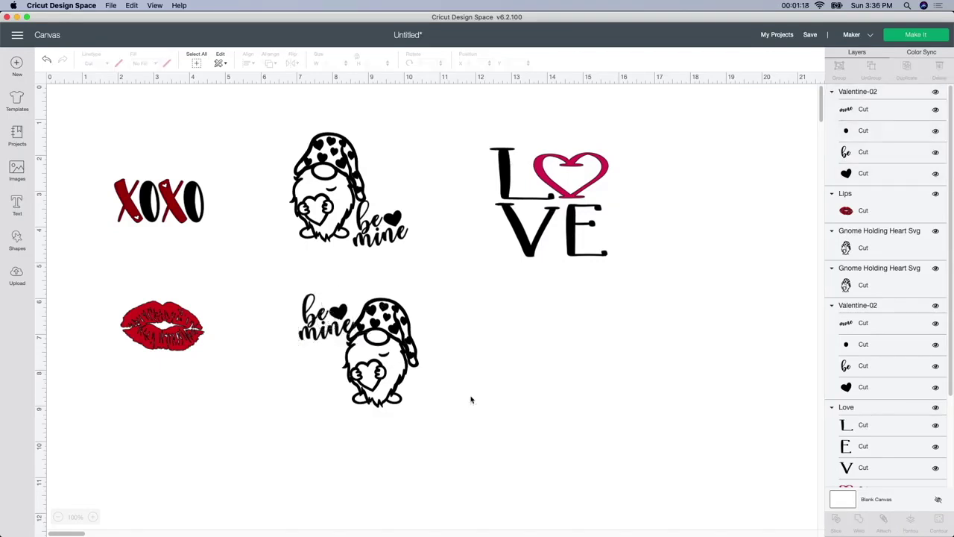
pyautogui.click(334, 337)
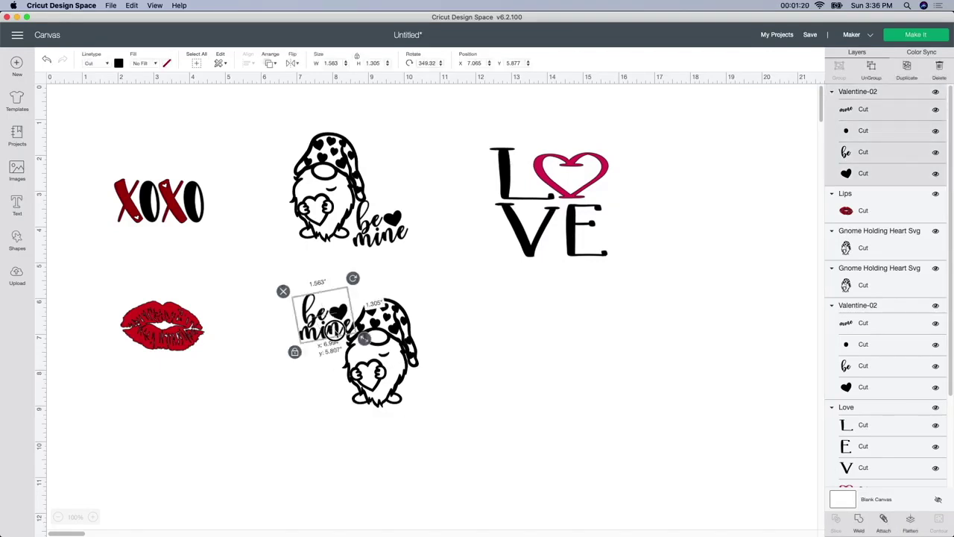
pyautogui.click(477, 444)
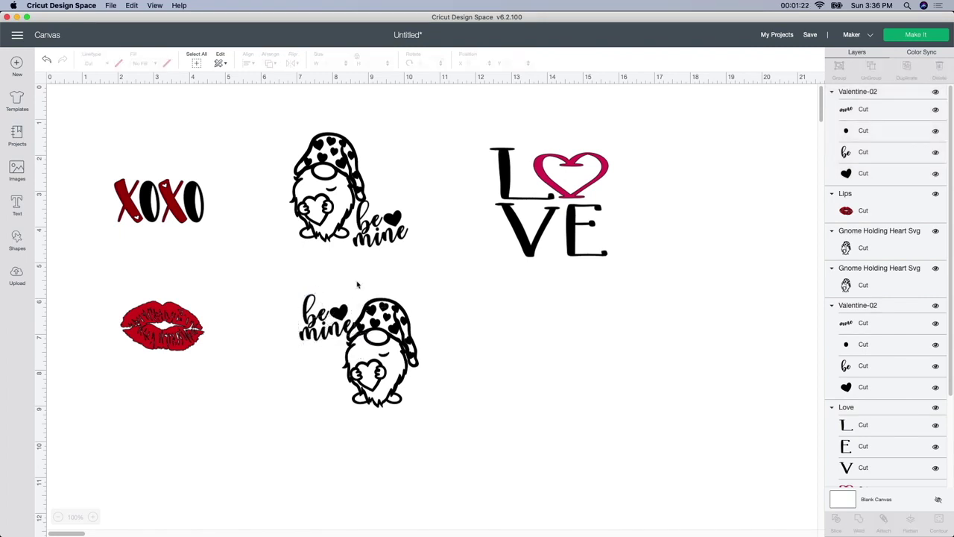
pyautogui.moveTo(379, 243); pyautogui.dragTo(377, 239)
pyautogui.click(412, 278)
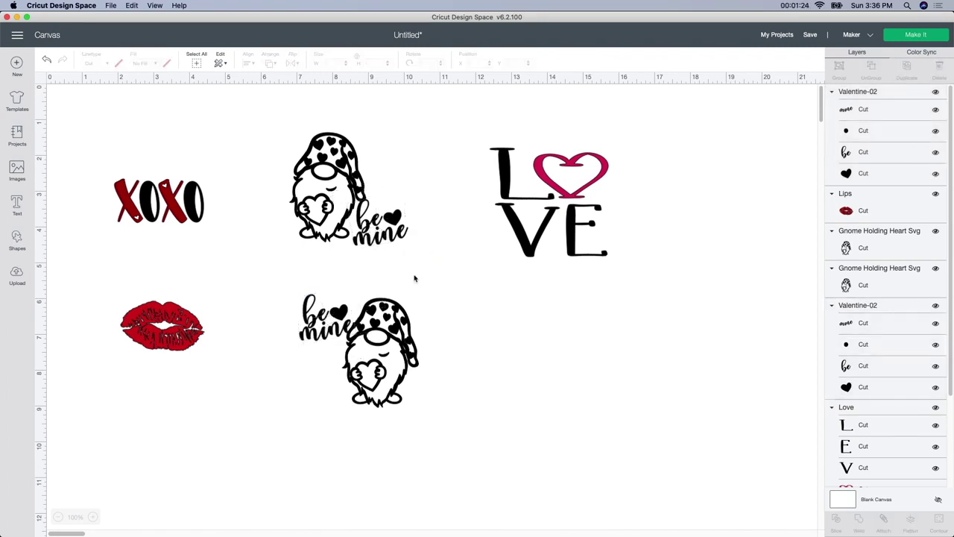
pyautogui.click(337, 317)
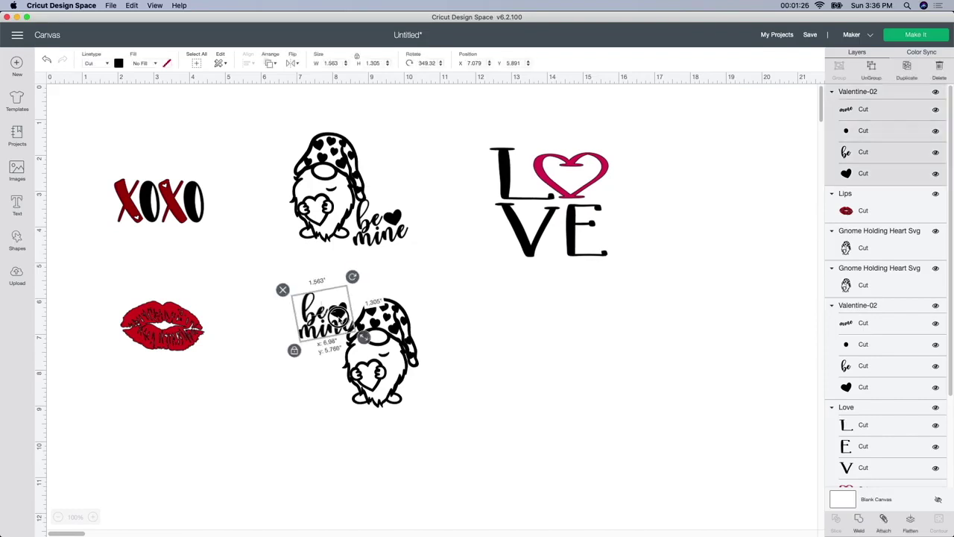
pyautogui.click(452, 377)
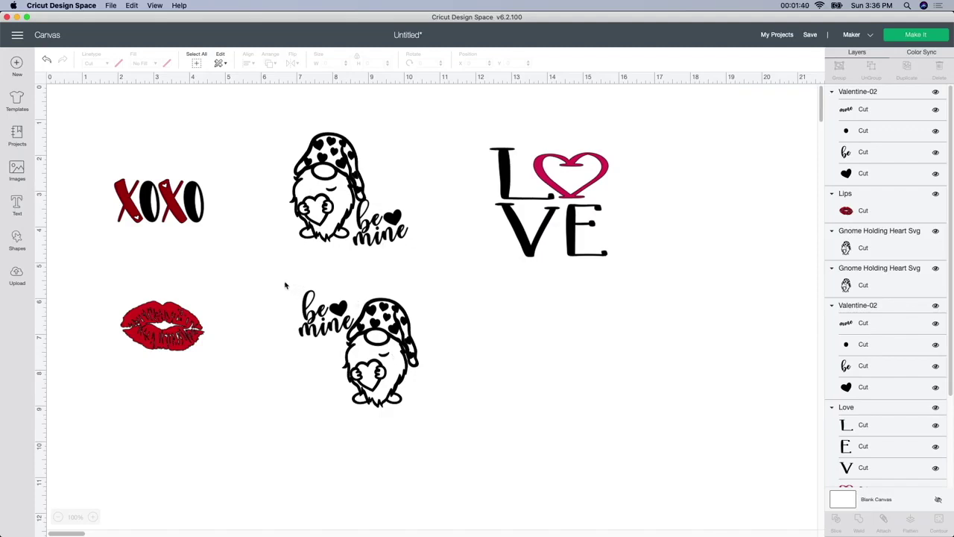
# Weld the lower and upper gnomes each with their 'be mine', nudging the upper one right
pyautogui.moveTo(286, 283); pyautogui.dragTo(425, 414)
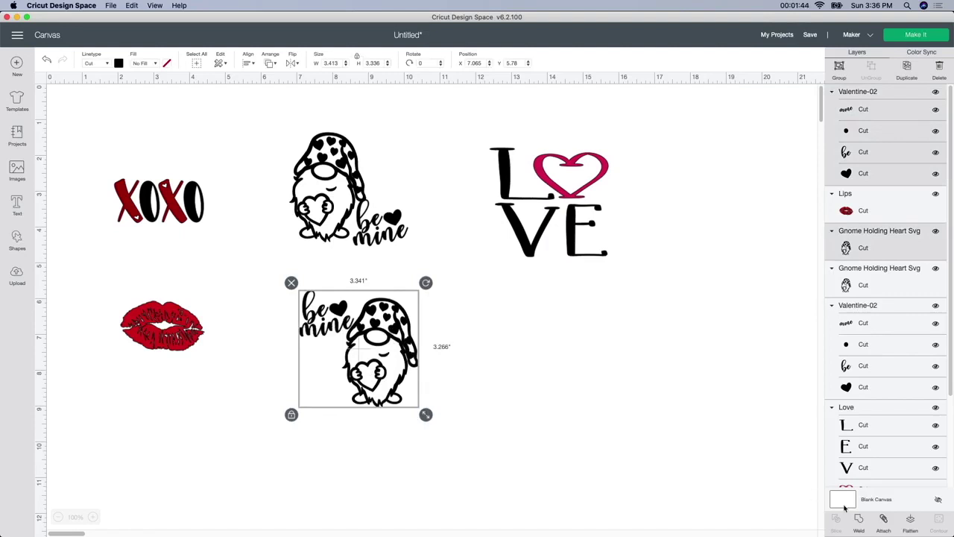
pyautogui.click(858, 523)
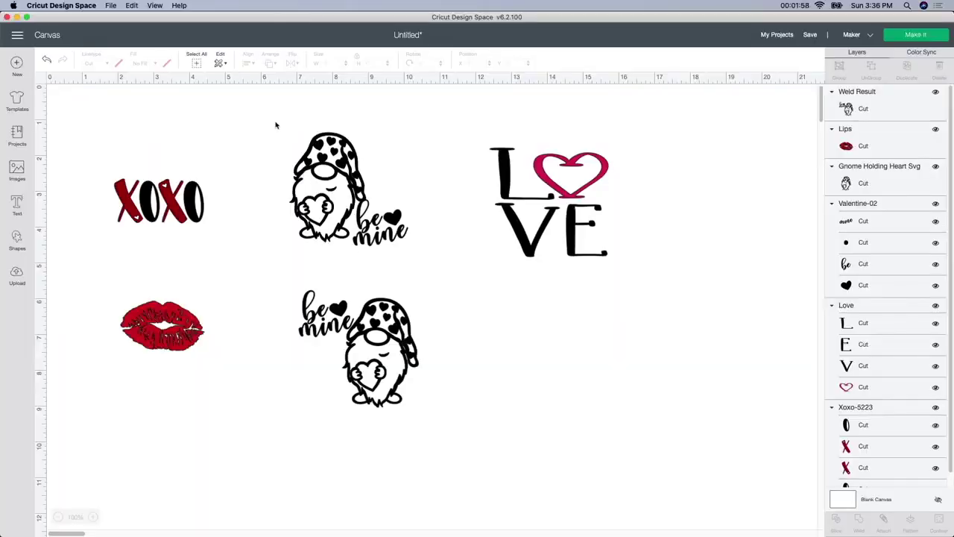
pyautogui.moveTo(271, 120); pyautogui.dragTo(419, 258)
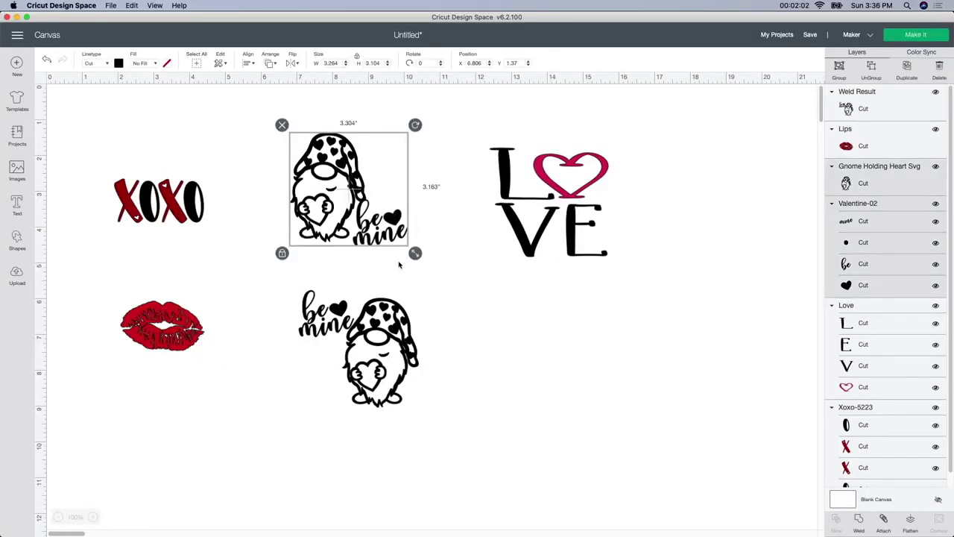
pyautogui.click(859, 519)
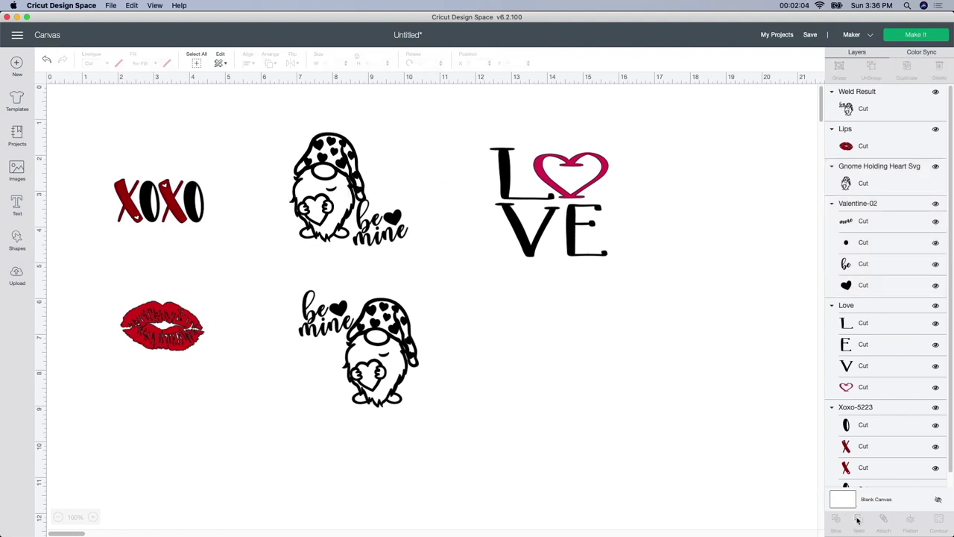
pyautogui.moveTo(387, 221); pyautogui.dragTo(401, 223)
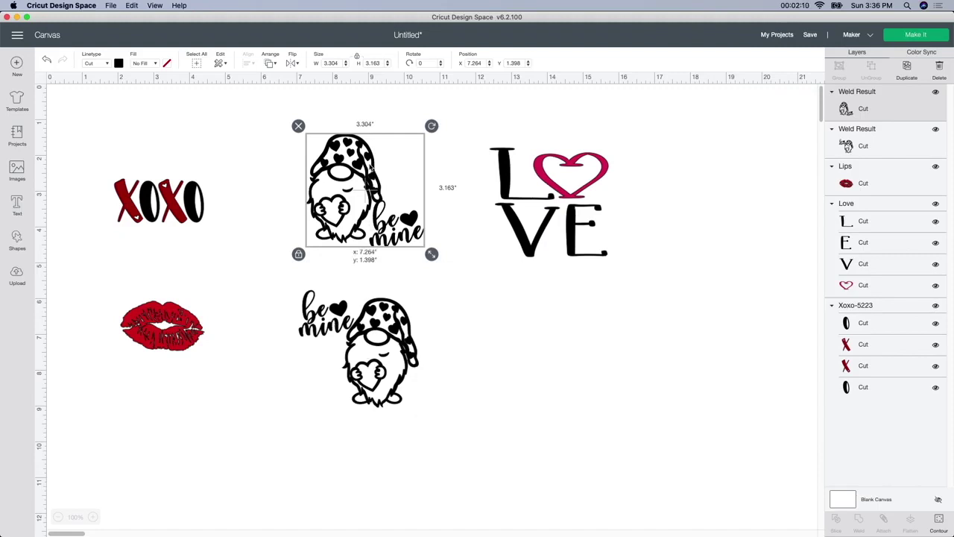
# Change the upper welded gnome's colour to white
pyautogui.click(119, 64)
pyautogui.click(130, 159)
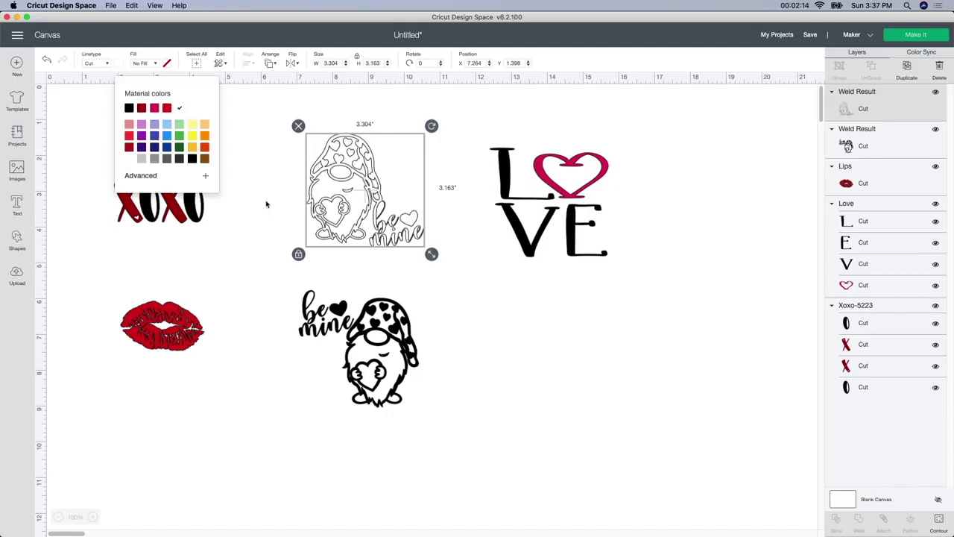
pyautogui.click(335, 198)
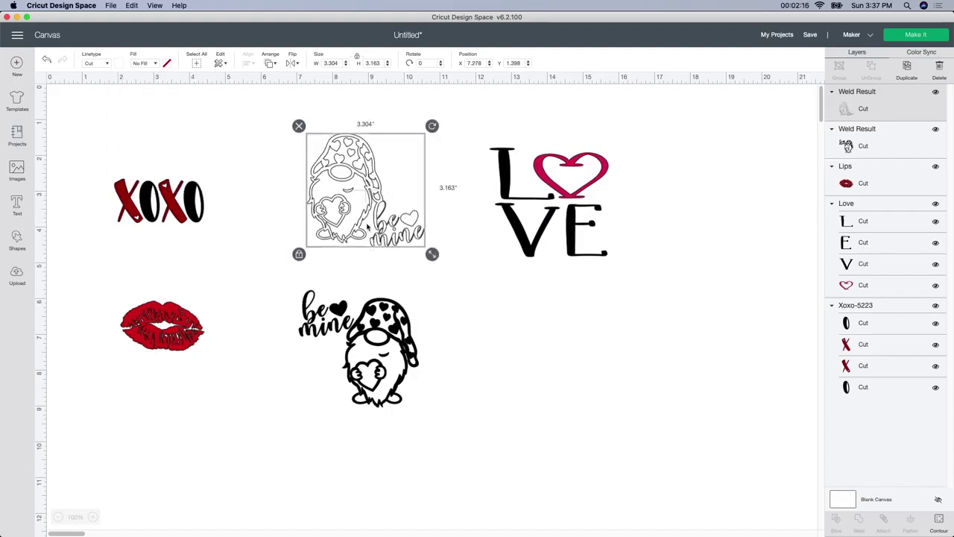
pyautogui.click(379, 289)
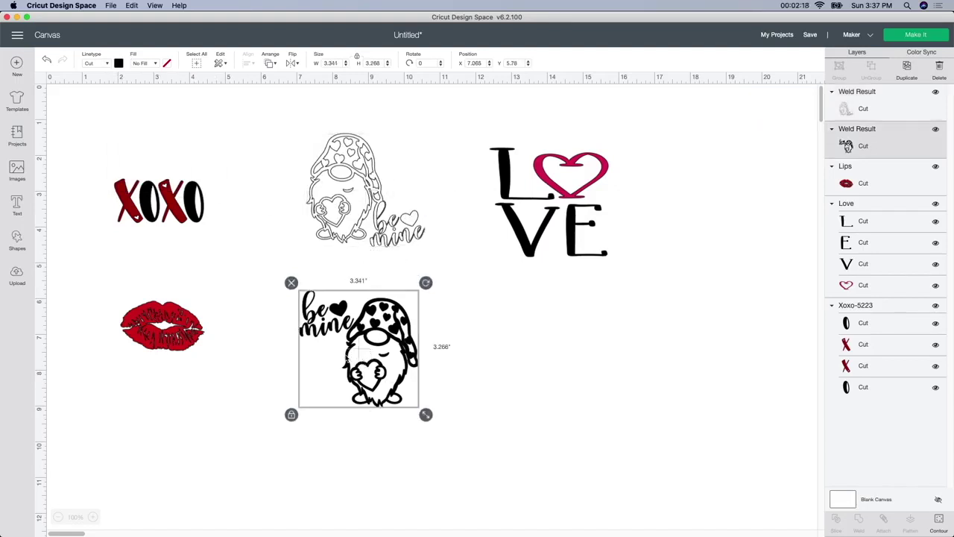
pyautogui.click(216, 300)
# Reposition the XOXO lettering and move the lips up just beneath it
pyautogui.click(176, 214)
pyautogui.moveTo(176, 214); pyautogui.dragTo(177, 248)
pyautogui.click(179, 321)
pyautogui.moveTo(182, 319); pyautogui.dragTo(184, 306)
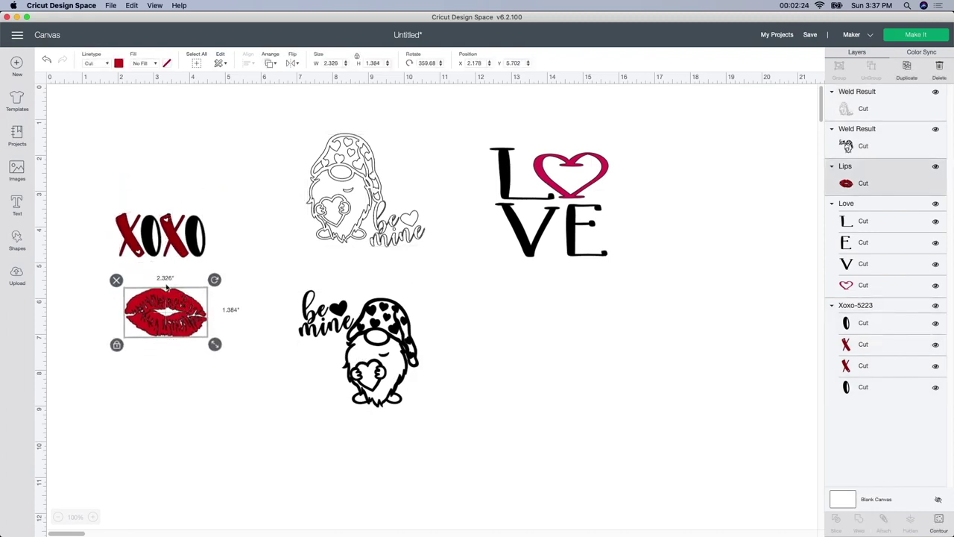
pyautogui.moveTo(170, 233); pyautogui.dragTo(177, 153)
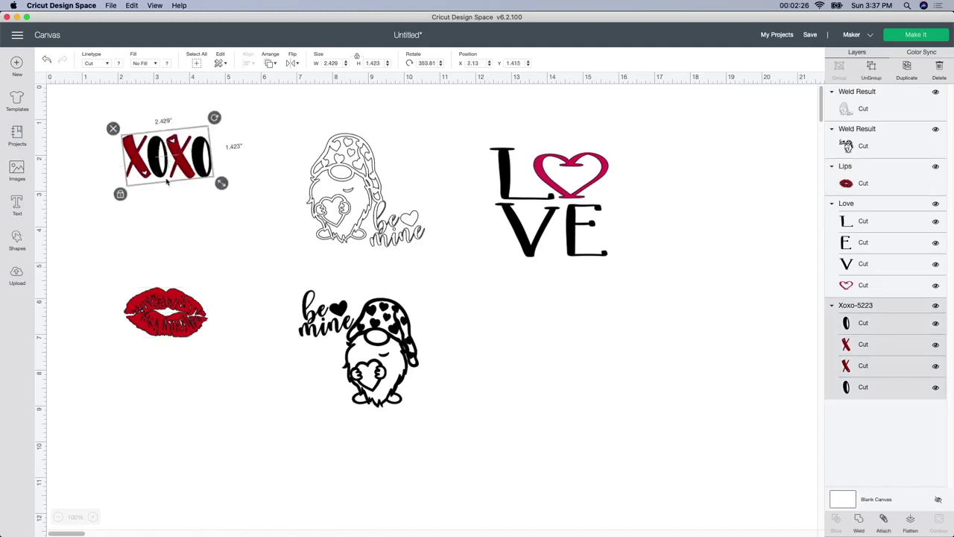
pyautogui.moveTo(163, 173); pyautogui.dragTo(164, 192)
pyautogui.click(166, 305)
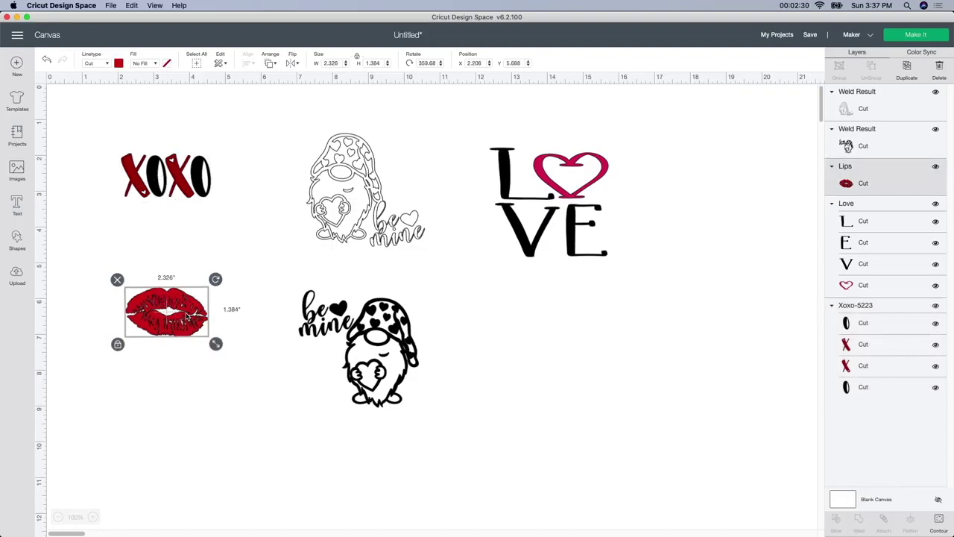
pyautogui.moveTo(187, 317); pyautogui.dragTo(188, 225)
pyautogui.click(145, 264)
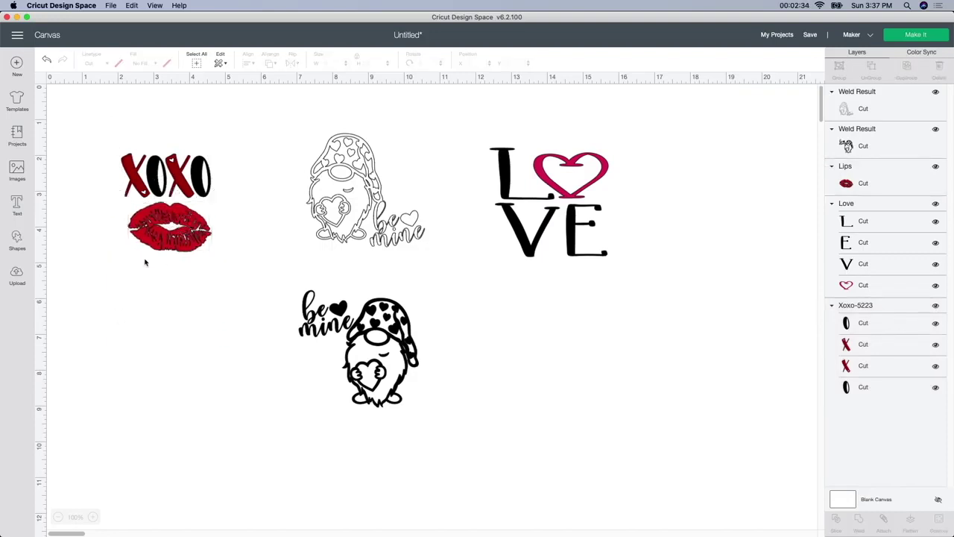
# Tilt XOXO and lips together slightly, then shrink the lips and nudge them under the letters
pyautogui.moveTo(105, 150); pyautogui.dragTo(222, 274)
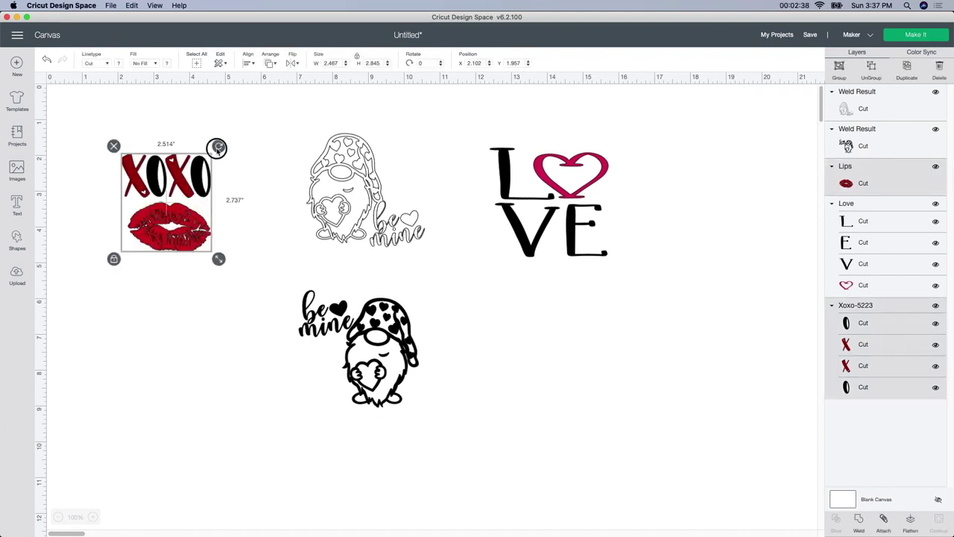
pyautogui.moveTo(218, 145); pyautogui.dragTo(221, 142)
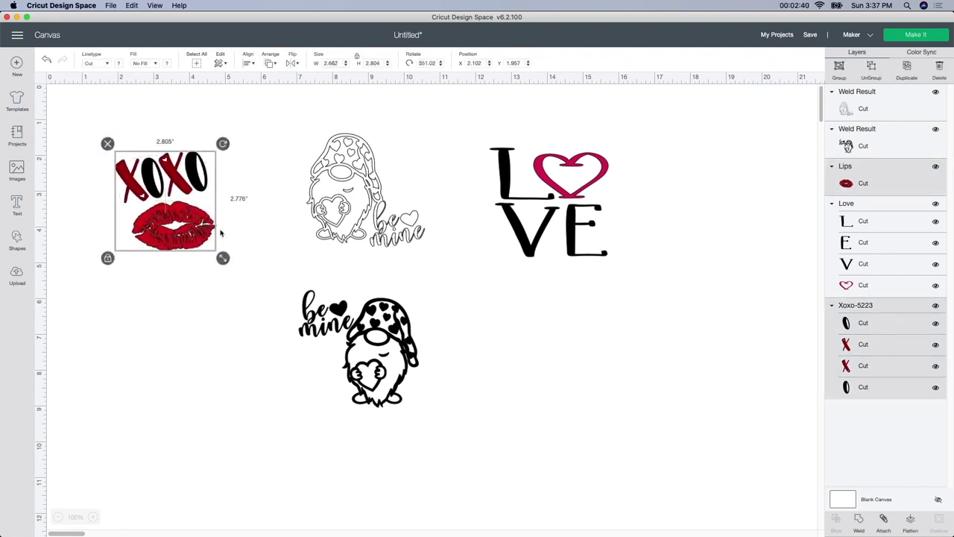
pyautogui.click(207, 265)
pyautogui.click(201, 246)
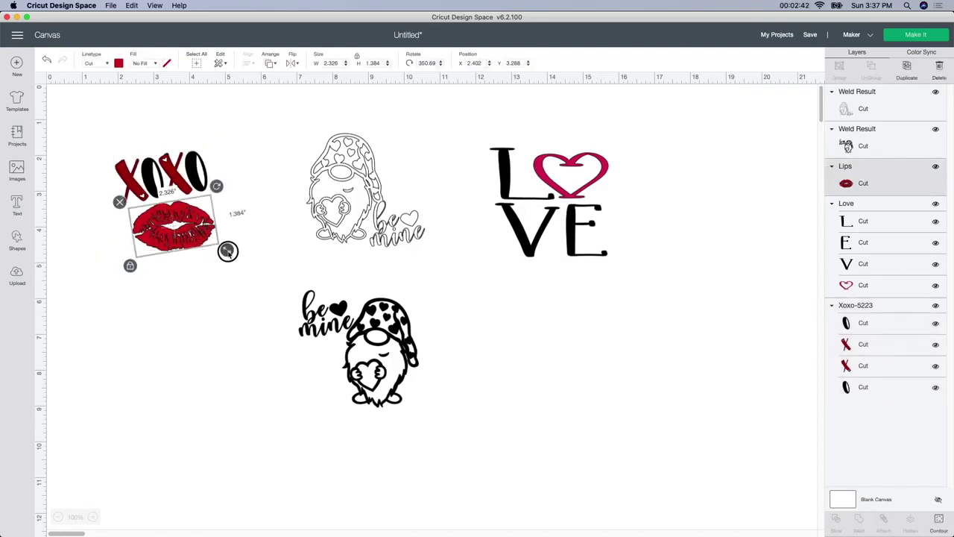
pyautogui.moveTo(227, 250); pyautogui.dragTo(201, 224)
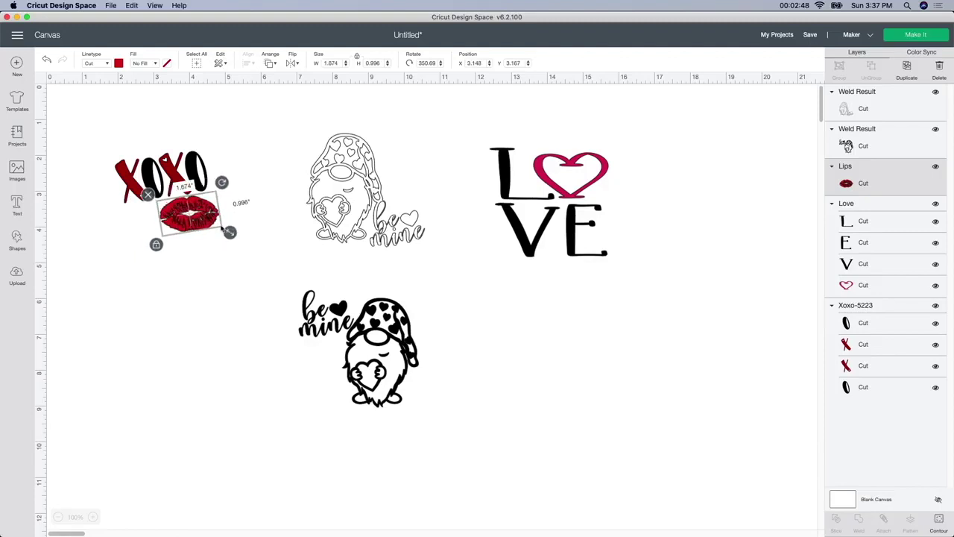
pyautogui.moveTo(189, 227); pyautogui.dragTo(231, 237)
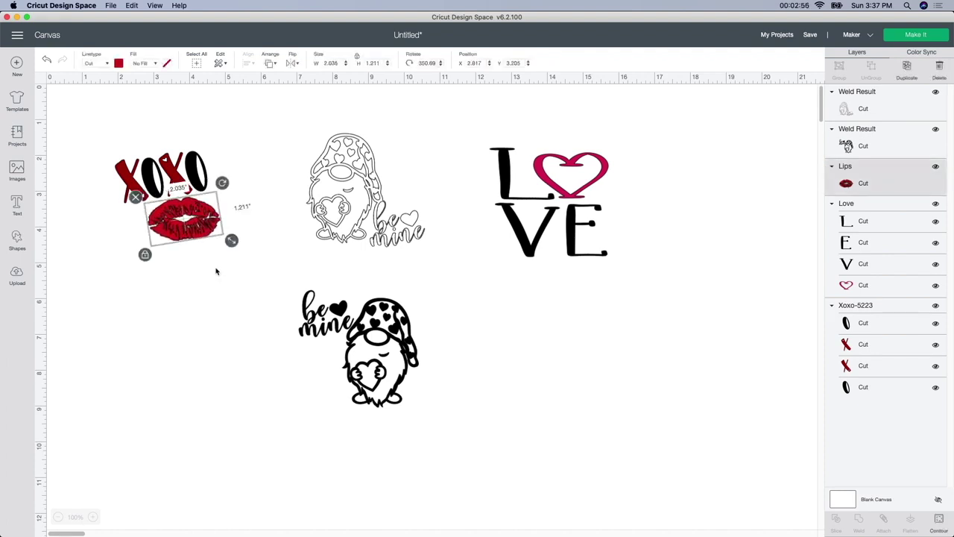
pyautogui.click(216, 268)
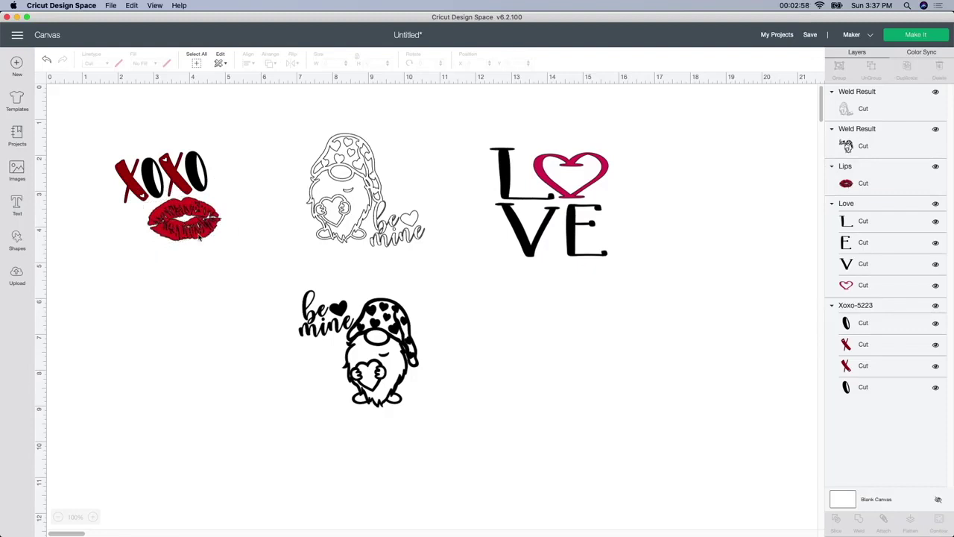
# Tilt the lips to about 350.69° and shift the LOVE design up and right
pyautogui.click(184, 222)
pyautogui.moveTo(229, 187); pyautogui.dragTo(223, 181)
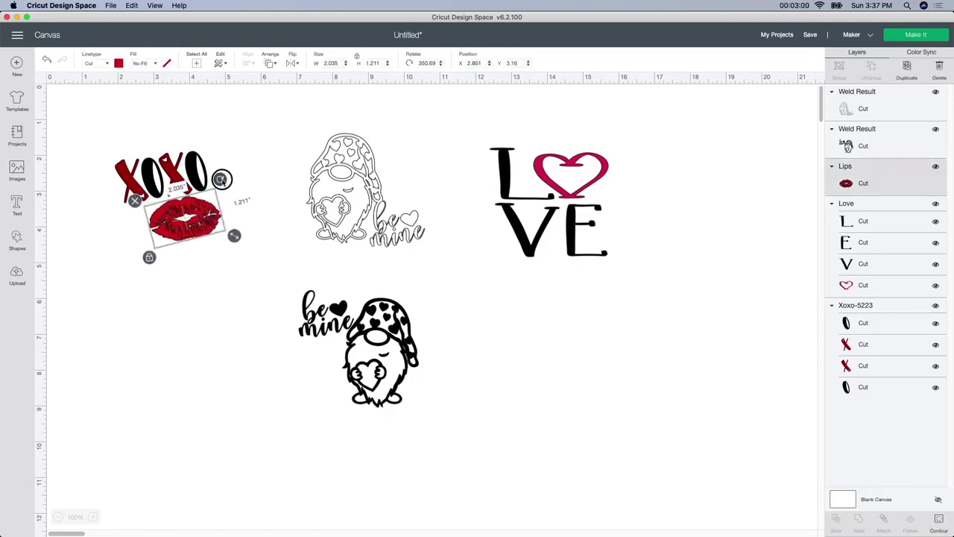
pyautogui.click(220, 273)
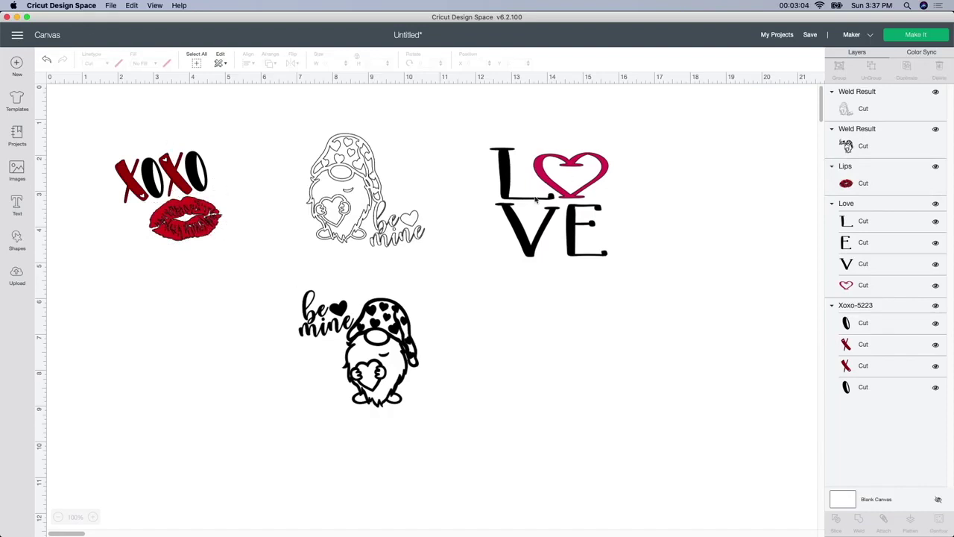
pyautogui.moveTo(545, 222); pyautogui.dragTo(555, 208)
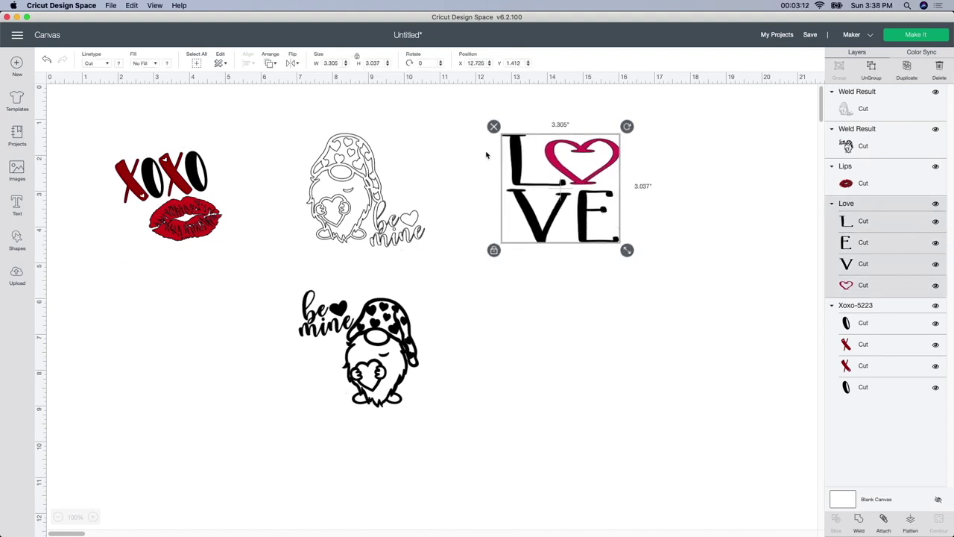
# Delete the LOVE design, then ungroup XOXO into four separate letter layers
pyautogui.click(494, 127)
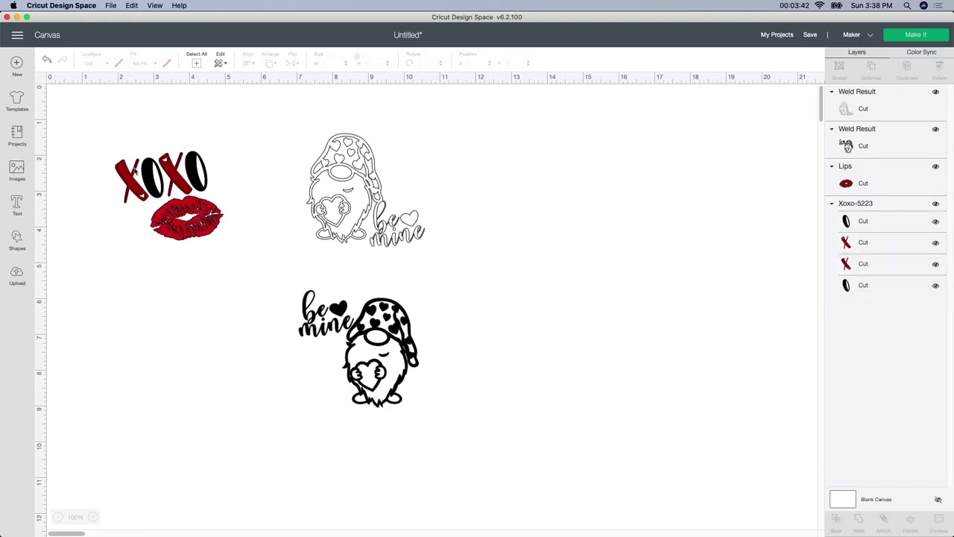
pyautogui.click(135, 196)
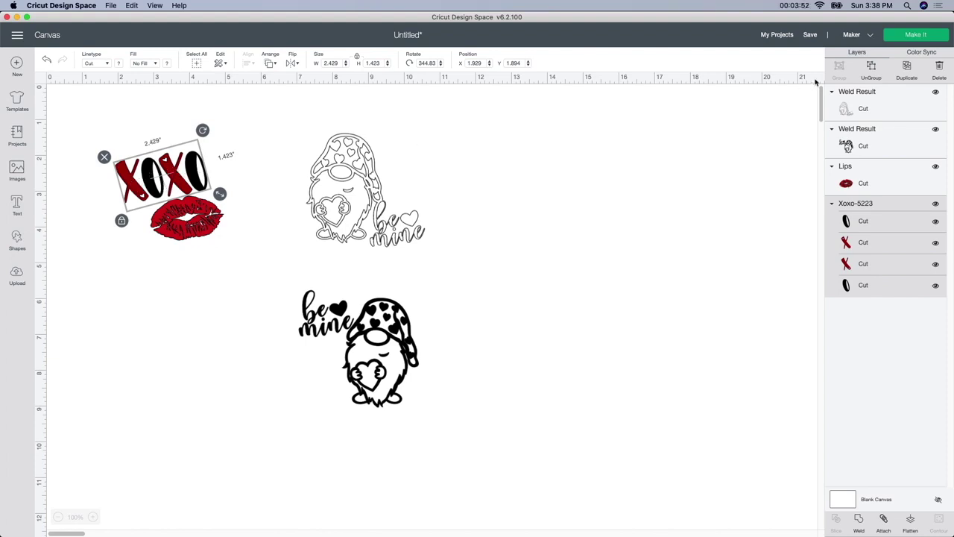
pyautogui.click(878, 77)
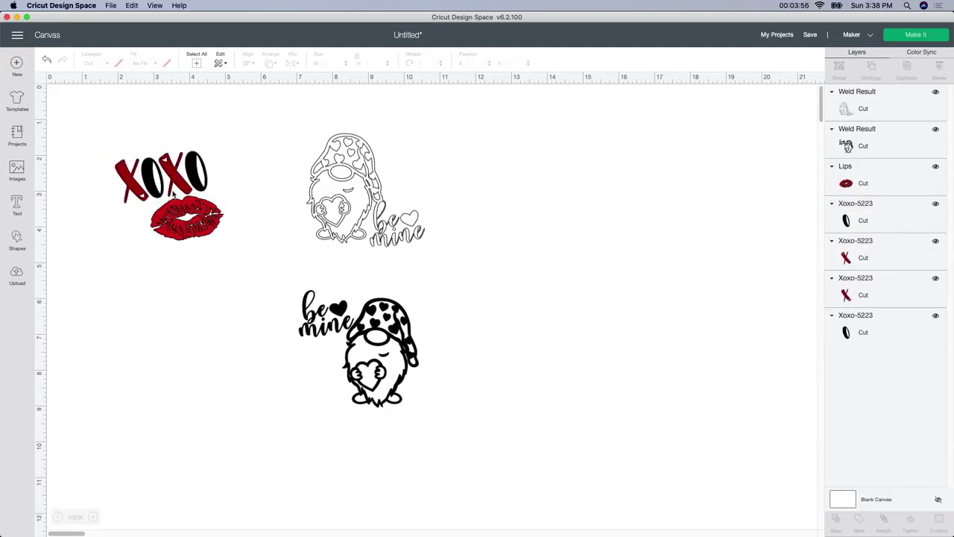
# Select the two red X letters and review their colour choices
pyautogui.click(173, 193)
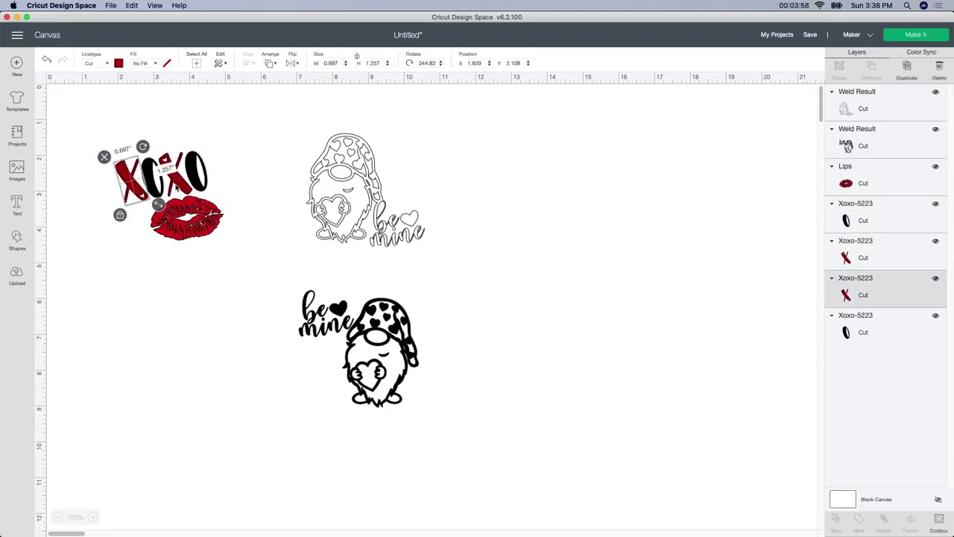
pyautogui.keyDown('shift'); pyautogui.click(179, 186); pyautogui.keyUp('shift')
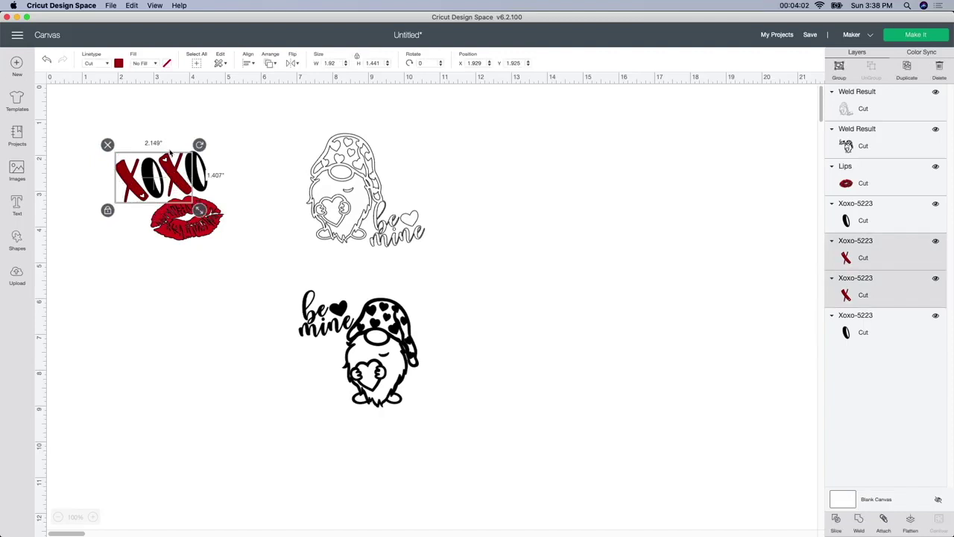
pyautogui.click(119, 63)
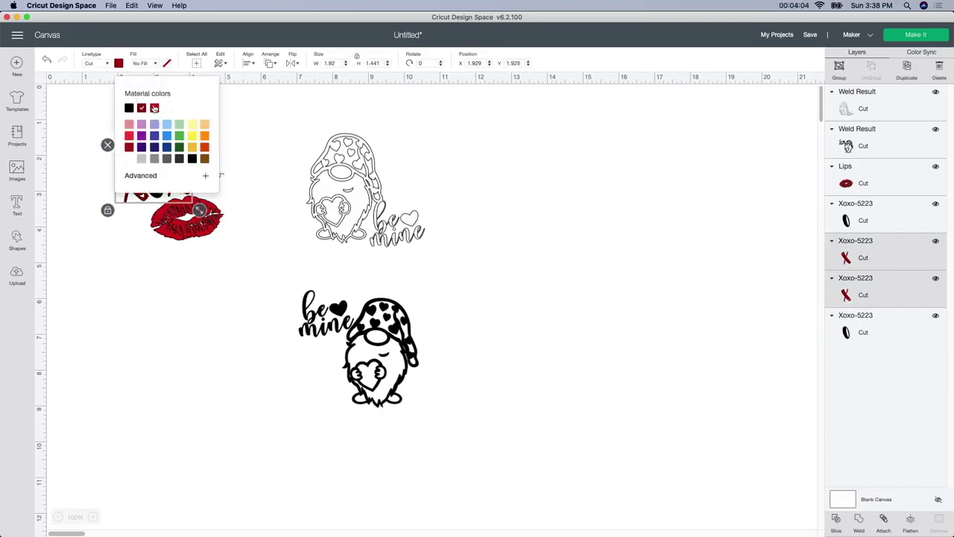
pyautogui.click(223, 252)
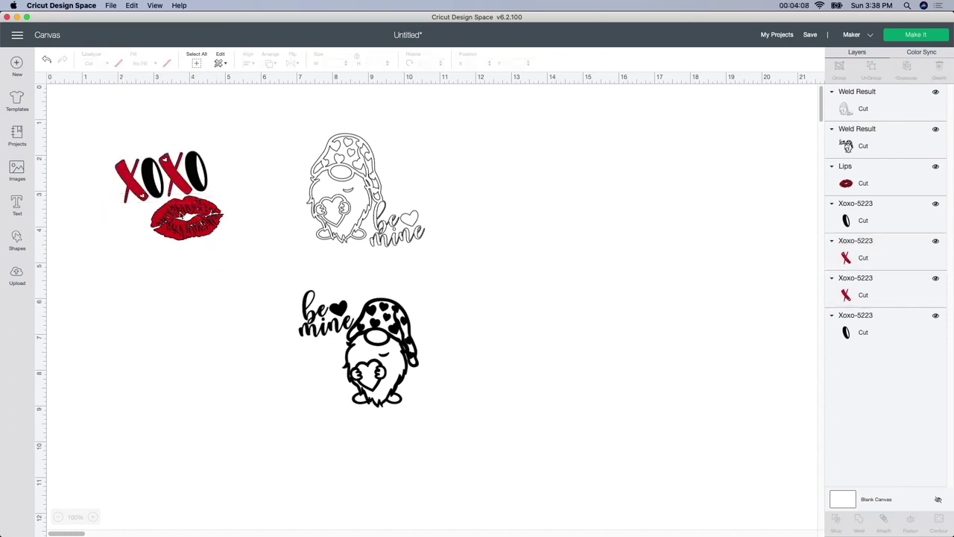
pyautogui.click(179, 246)
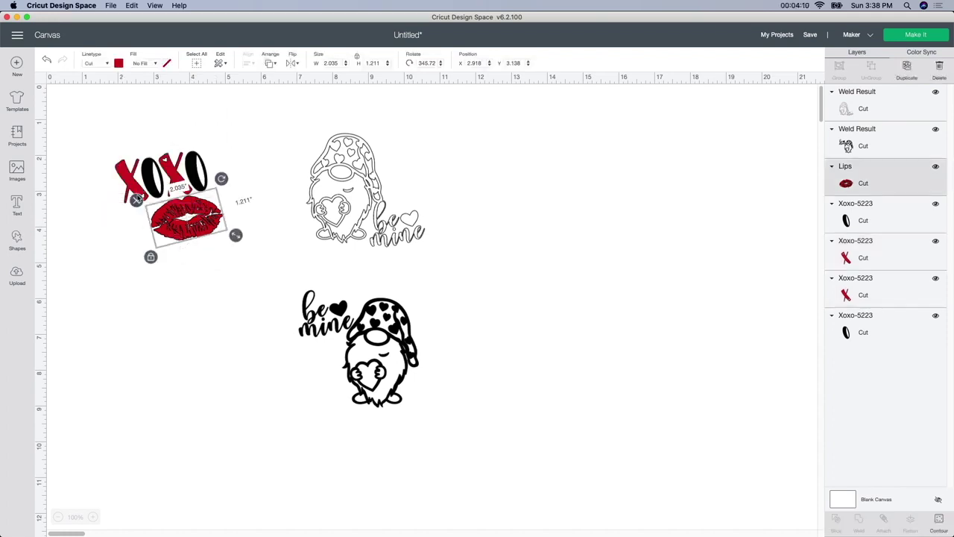
# Select the individual X and O letters, then the whole XOXO and lips design
pyautogui.click(127, 179)
pyautogui.click(174, 183)
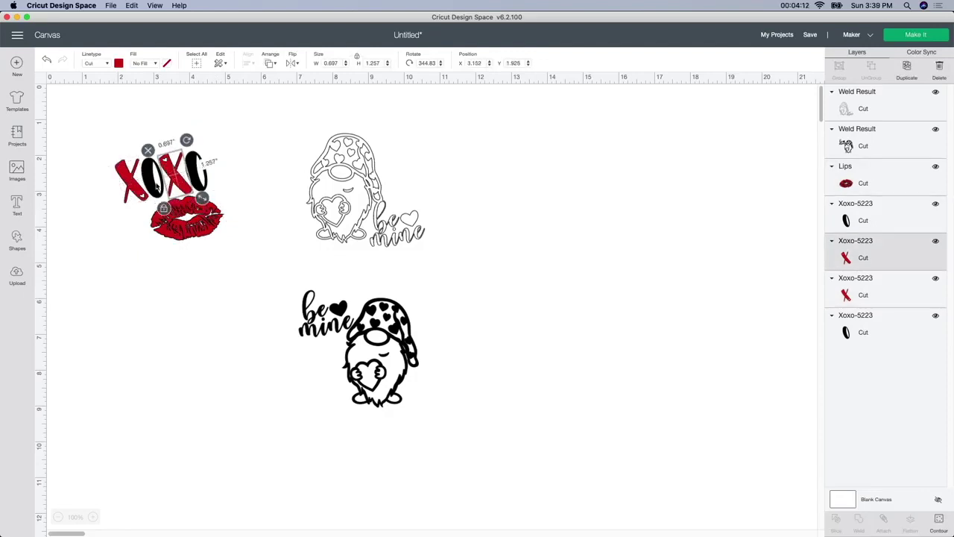
pyautogui.click(161, 183)
pyautogui.click(202, 182)
pyautogui.moveTo(106, 142); pyautogui.dragTo(219, 254)
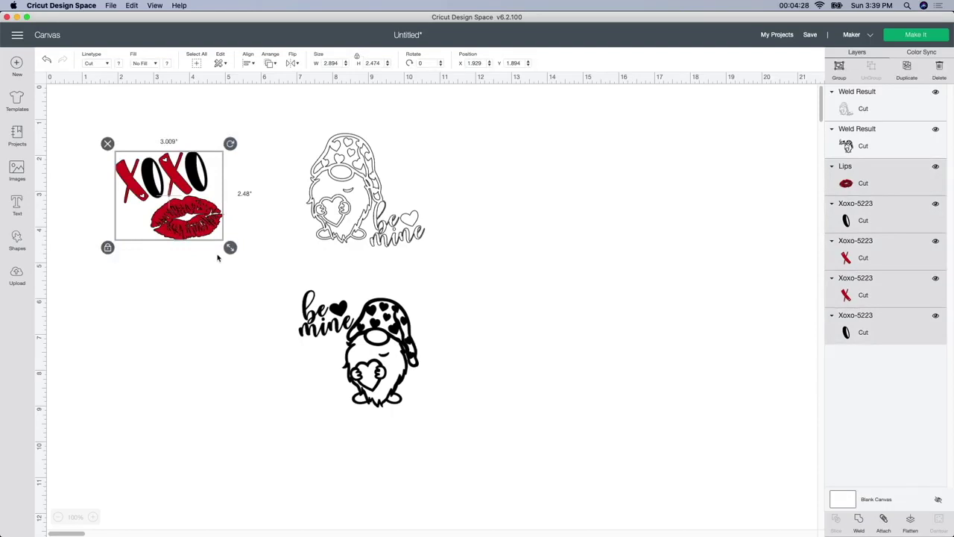
pyautogui.click(191, 269)
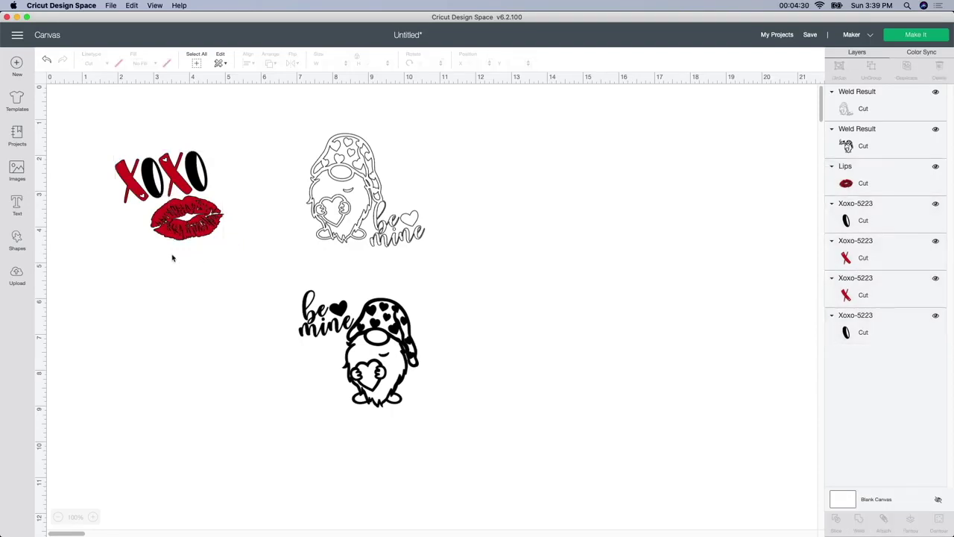
pyautogui.click(132, 197)
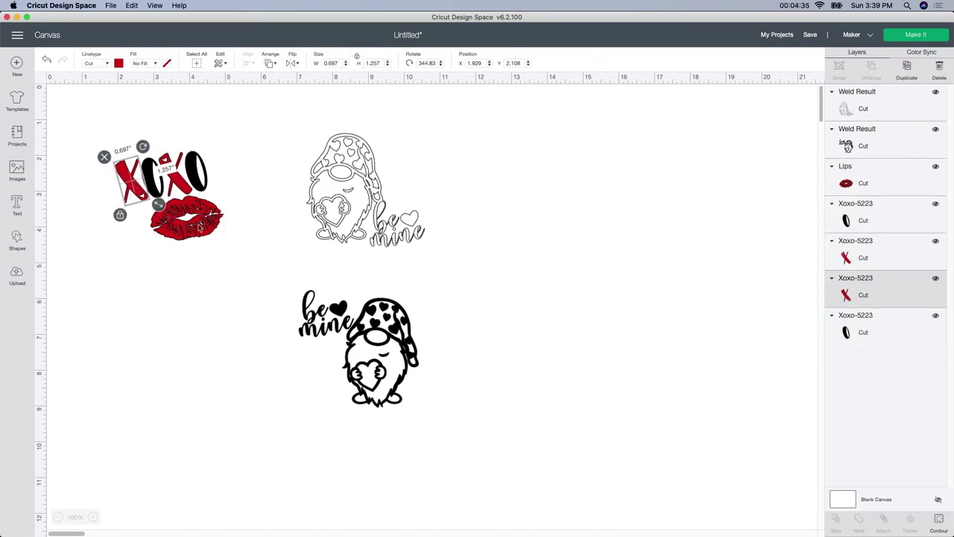
pyautogui.click(164, 276)
pyautogui.click(173, 209)
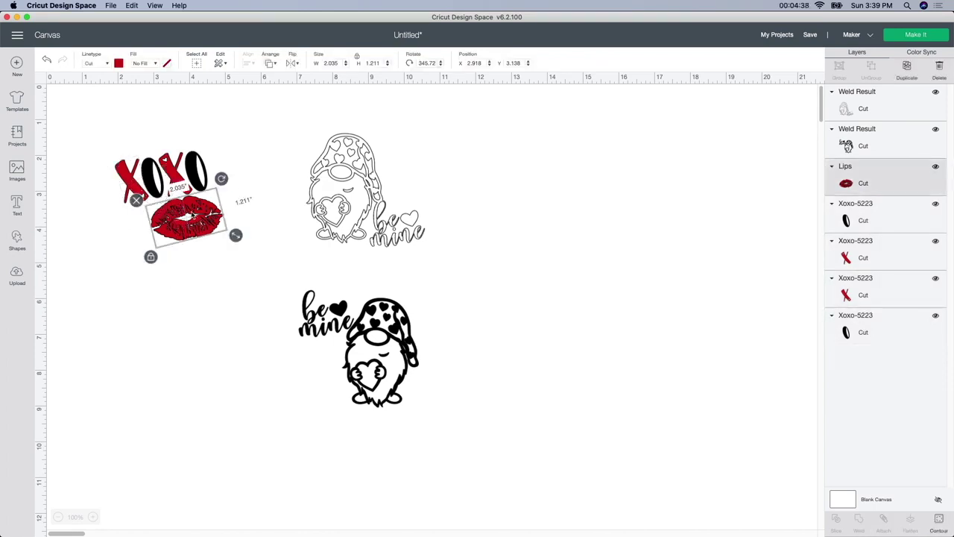
pyautogui.click(175, 304)
pyautogui.moveTo(94, 138); pyautogui.dragTo(223, 248)
pyautogui.click(884, 518)
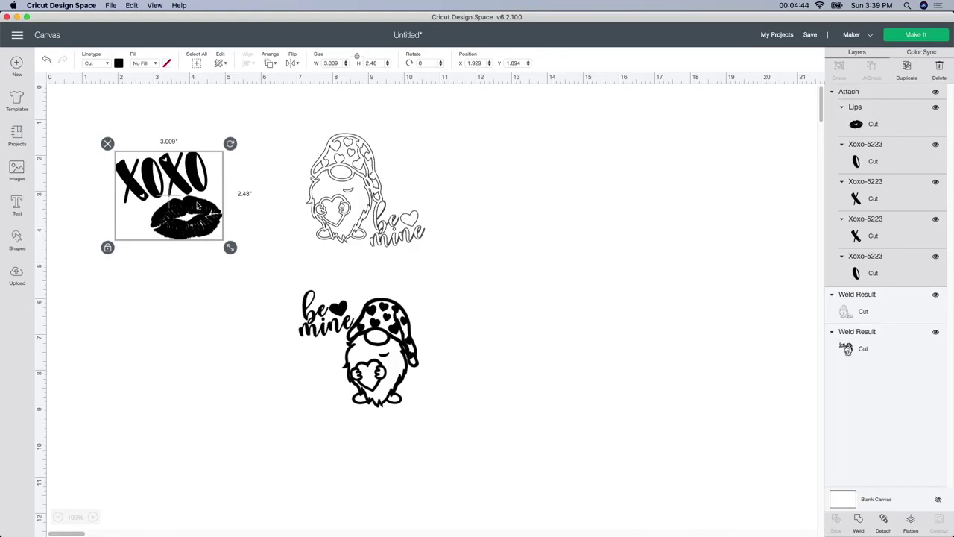
pyautogui.click(46, 63)
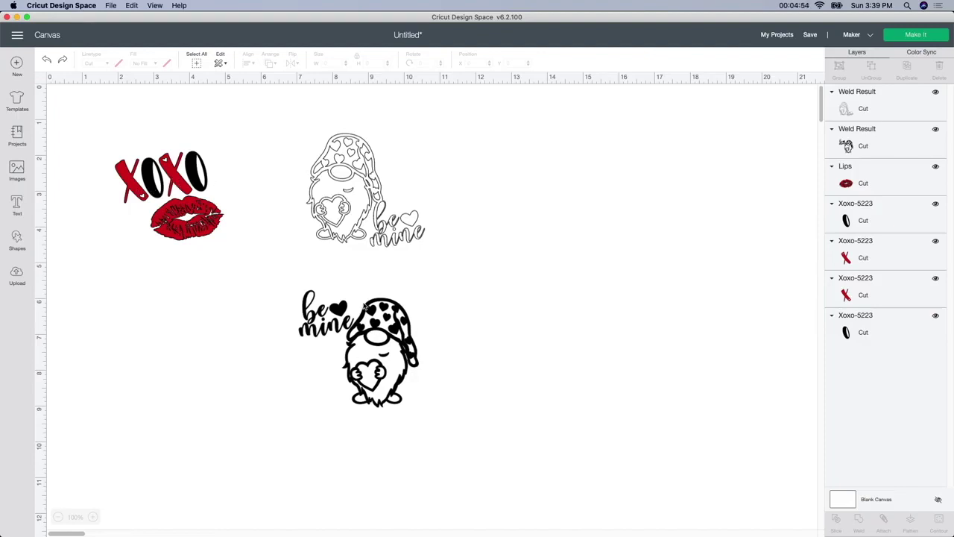
# Select the 3.304 × 3.163 in welded outline gnome and unlock its size proportions
pyautogui.click(304, 296)
pyautogui.click(249, 292)
pyautogui.moveTo(291, 125); pyautogui.dragTo(451, 263)
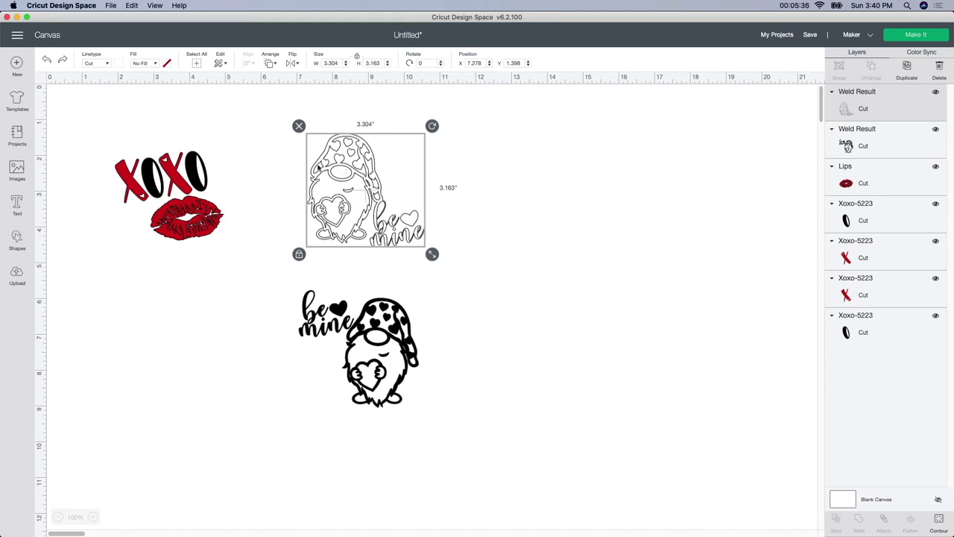
pyautogui.click(356, 57)
# Resize the white outline gnome to 3.5 × 3.5 inches
pyautogui.click(334, 62)
pyautogui.write('3.5')
pyautogui.press('Tab')
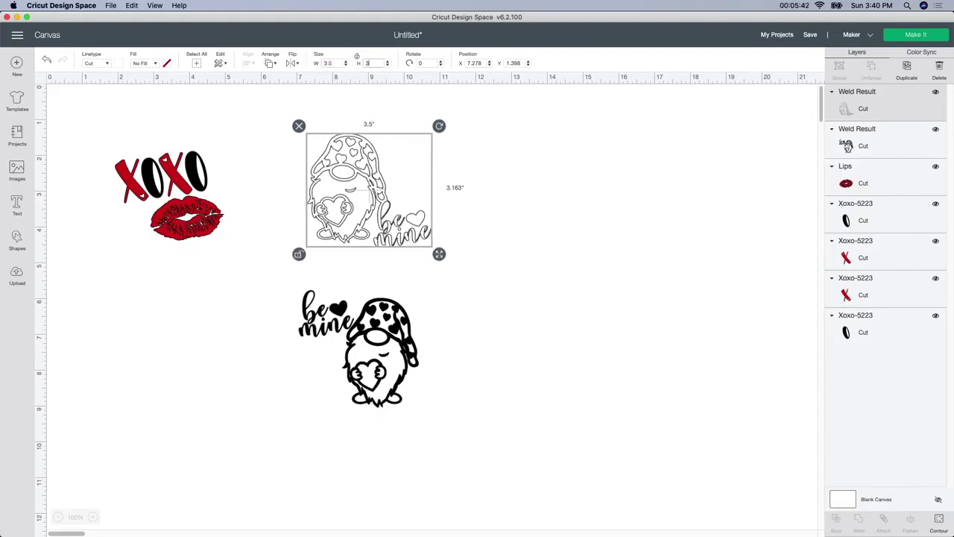
pyautogui.write('3.5')
pyautogui.press('Return')
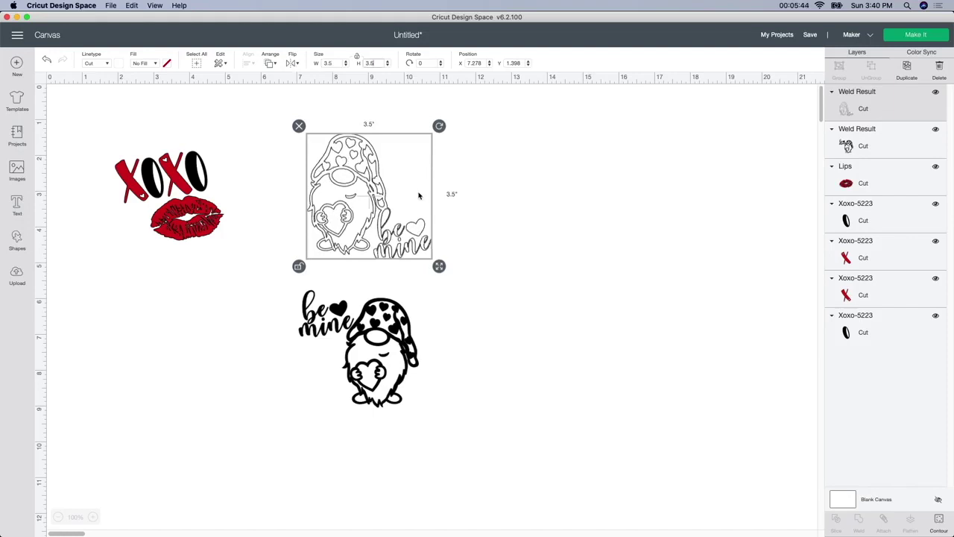
pyautogui.click(421, 197)
pyautogui.click(400, 239)
pyautogui.click(517, 227)
# Unlock the black 'be mine' gnome's proportions and set its width to 3.5 inches
pyautogui.click(414, 341)
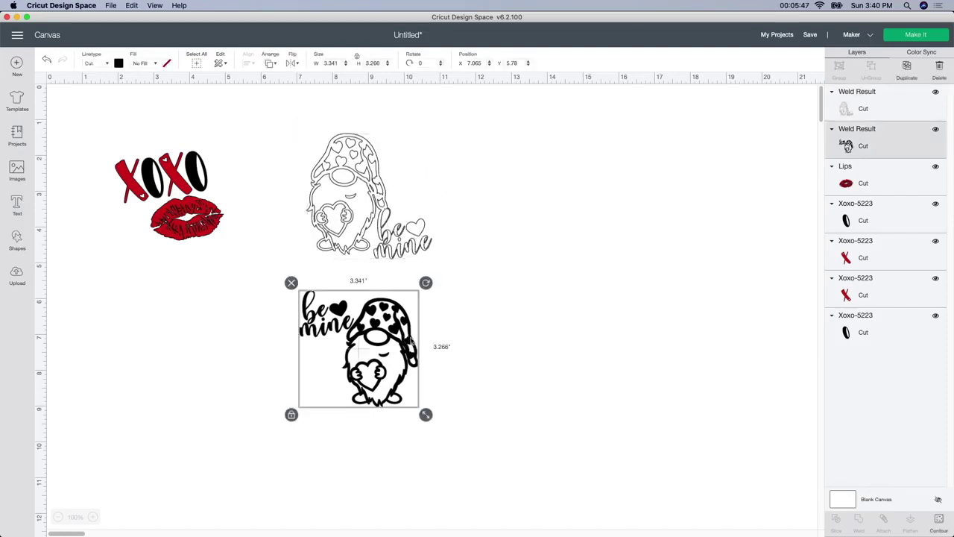
pyautogui.click(356, 57)
pyautogui.click(337, 63)
pyautogui.write('3.5')
pyautogui.press('Tab')
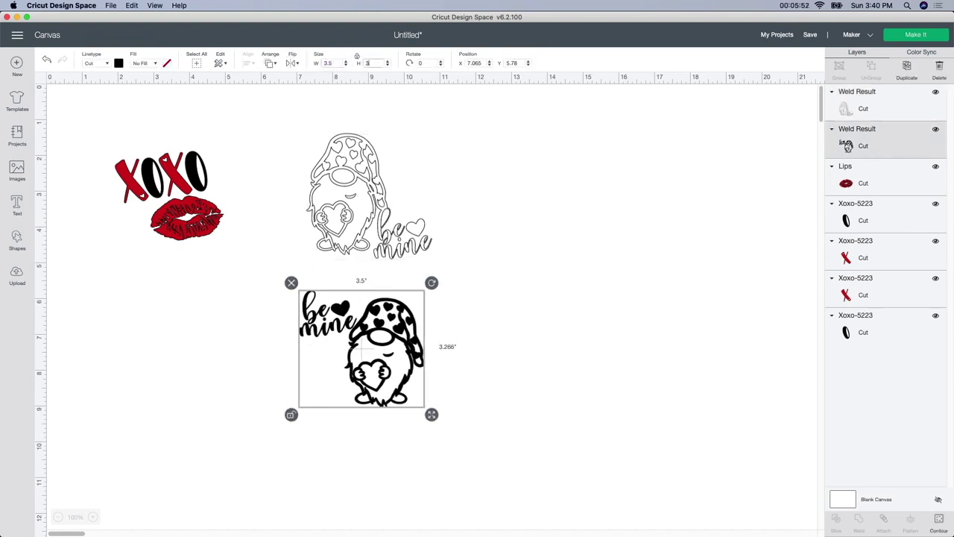
pyautogui.moveTo(88, 134); pyautogui.dragTo(258, 253)
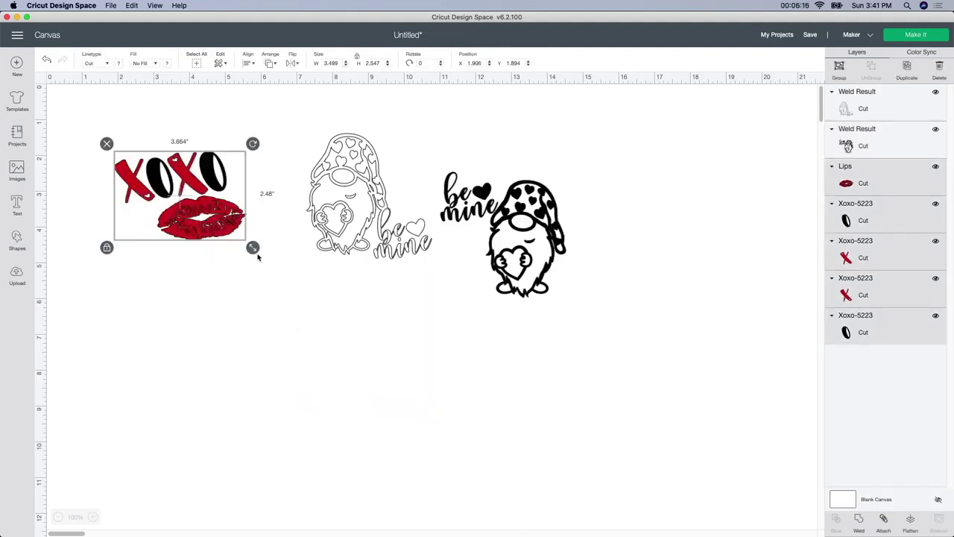
# Unlock the XOXO design's proportions and enter height 3.367 and width 3.5
pyautogui.click(357, 58)
pyautogui.click(337, 62)
pyautogui.write('3.5')
pyautogui.press('Tab')
pyautogui.write('3.367')
pyautogui.press('Return')
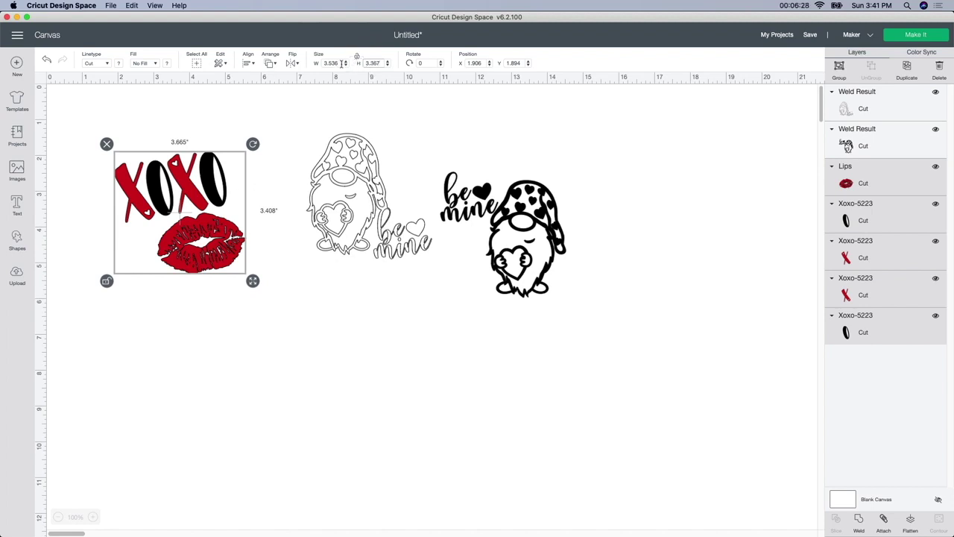
pyautogui.click(332, 63)
pyautogui.write('3.5')
pyautogui.press('Return')
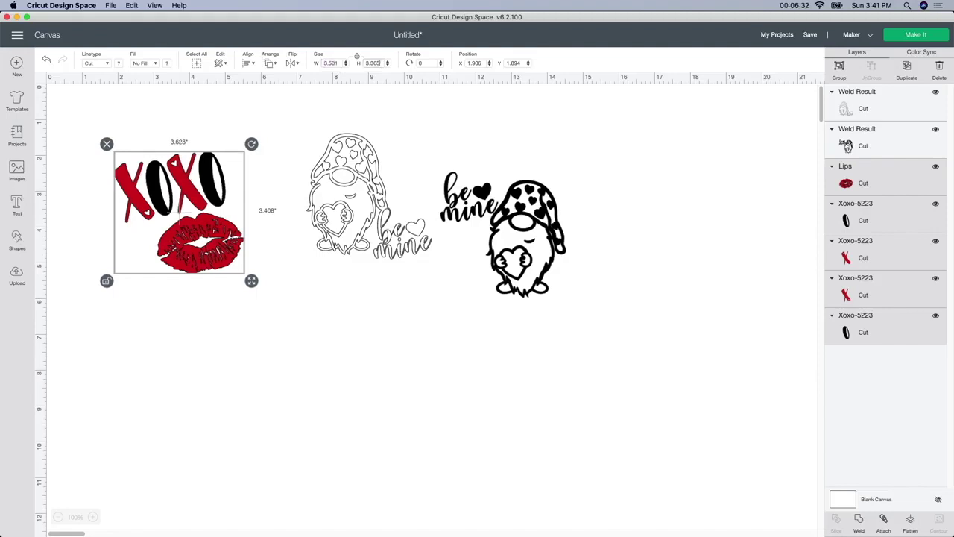
# Re-enter width and height until the XOXO design measures 3.5 × 3.5 inches
pyautogui.click(336, 64)
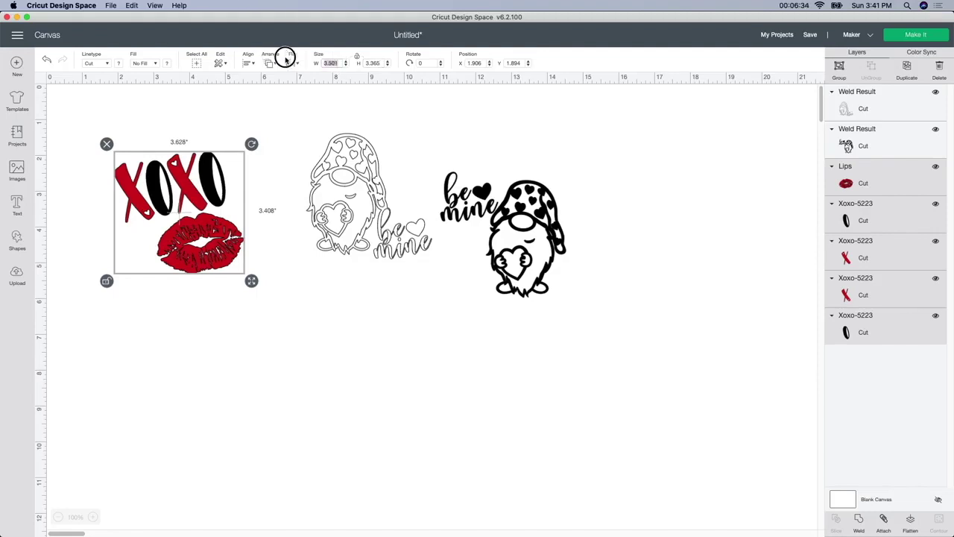
pyautogui.write('3')
pyautogui.write('.4')
pyautogui.write('5')
pyautogui.press('Tab')
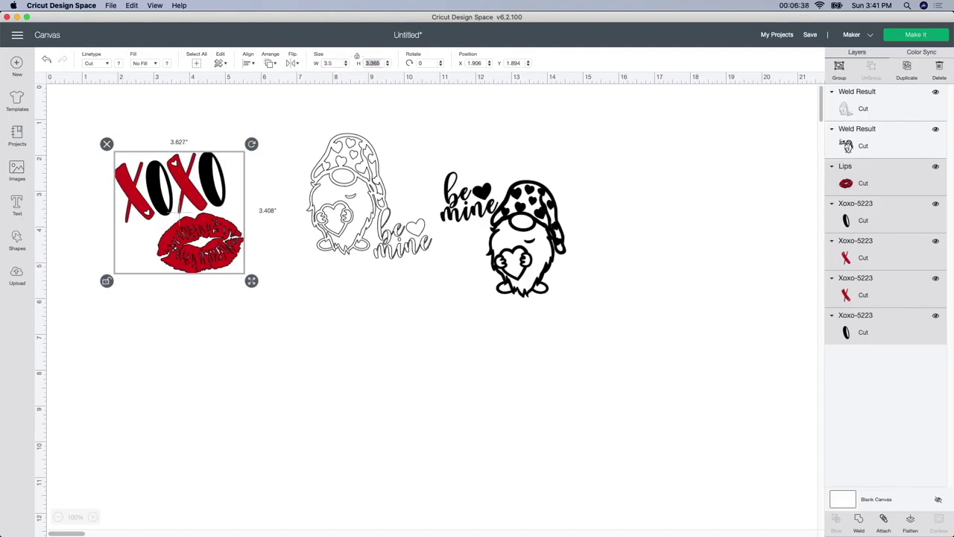
pyautogui.write('3.5')
pyautogui.press('Return')
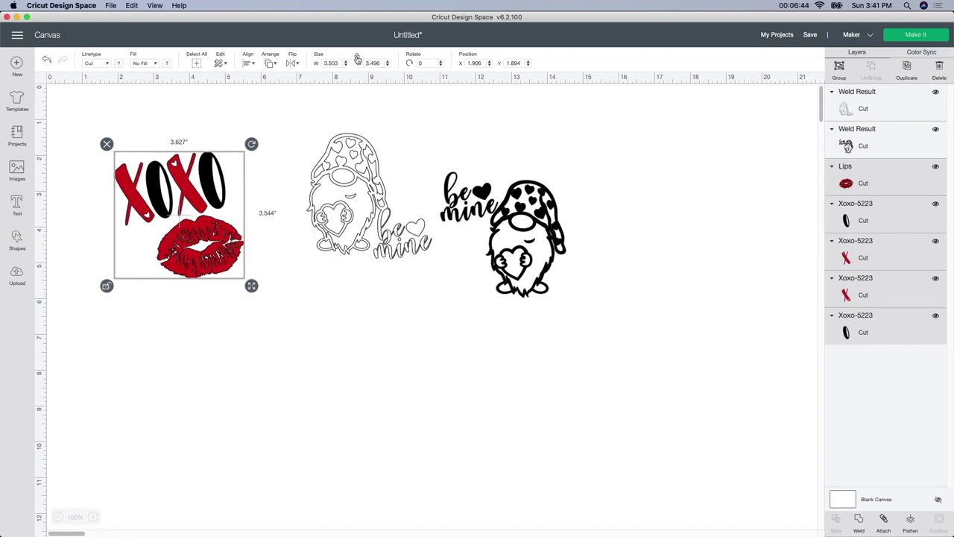
pyautogui.click(336, 64)
pyautogui.write('3.5')
pyautogui.press('Tab')
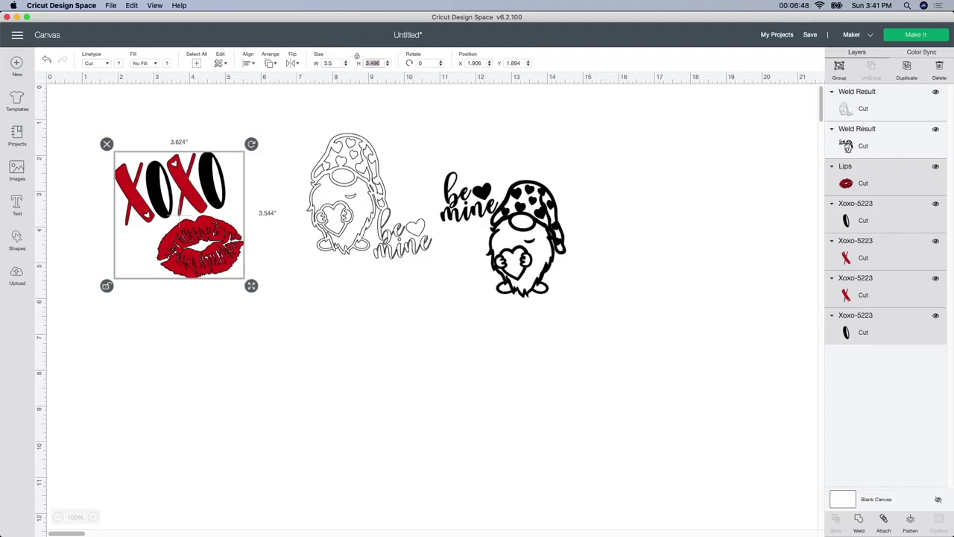
pyautogui.write('3.5')
pyautogui.press('Return')
pyautogui.click(265, 308)
pyautogui.click(205, 243)
# Place the black gnome beside the outline gnome and send the project to three mats
pyautogui.moveTo(125, 134); pyautogui.dragTo(217, 276)
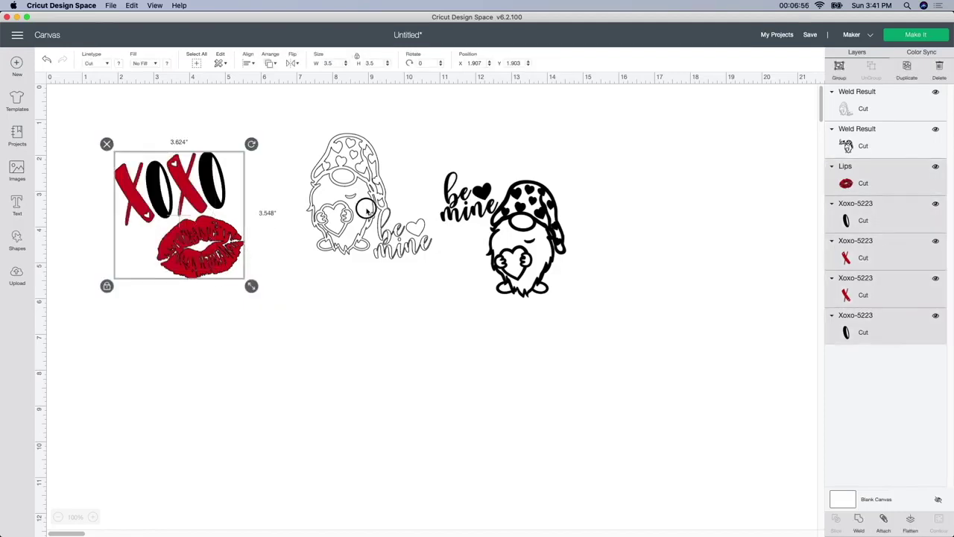
pyautogui.click(510, 237)
pyautogui.moveTo(511, 237); pyautogui.dragTo(599, 199)
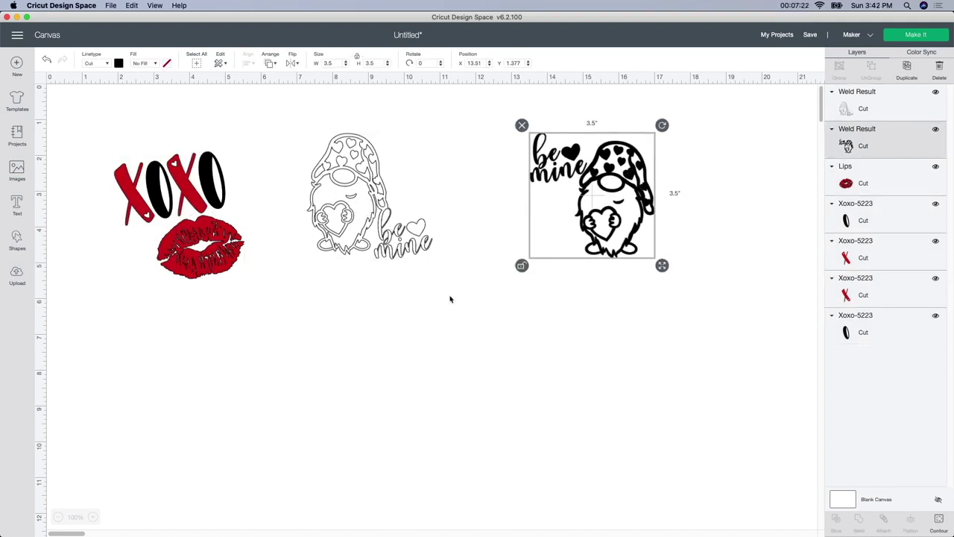
pyautogui.click(401, 339)
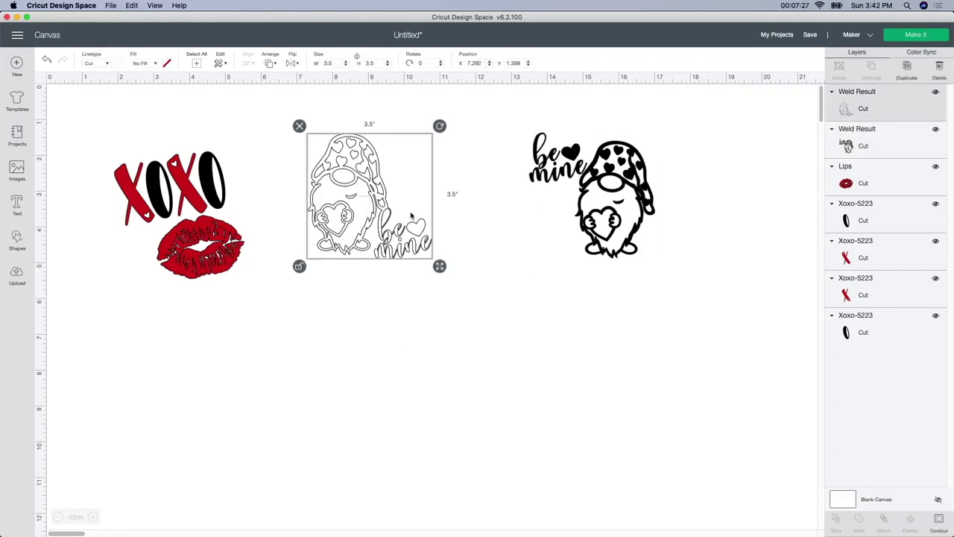
pyautogui.moveTo(411, 216); pyautogui.dragTo(400, 208)
pyautogui.moveTo(623, 190); pyautogui.dragTo(553, 192)
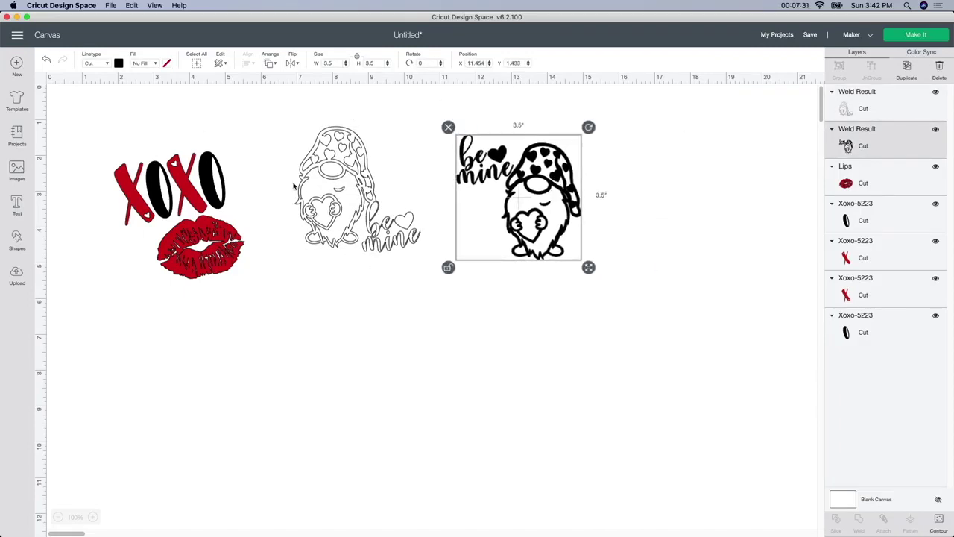
pyautogui.click(927, 40)
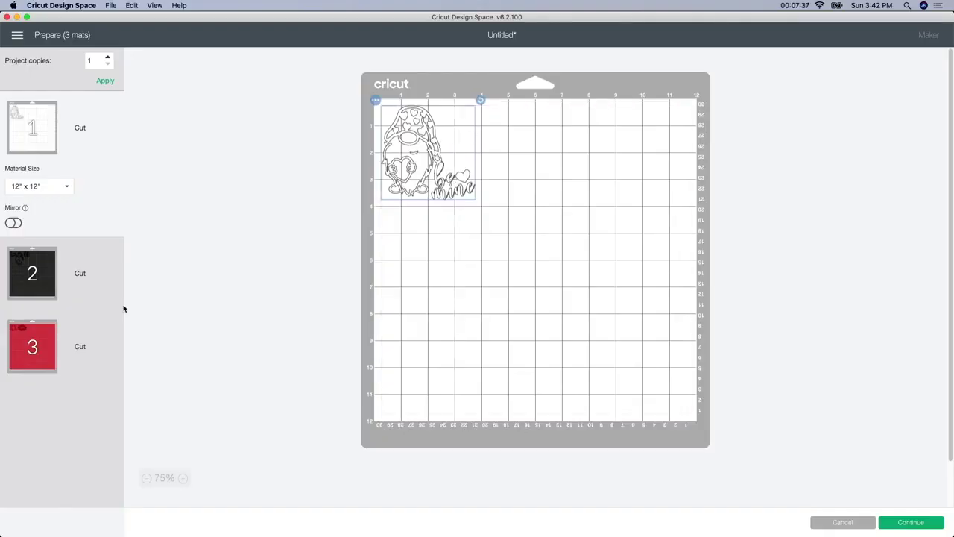
# Nudge the right O on the black mat and the lips on the red mat slightly right, then continue to cutting
pyautogui.click(40, 277)
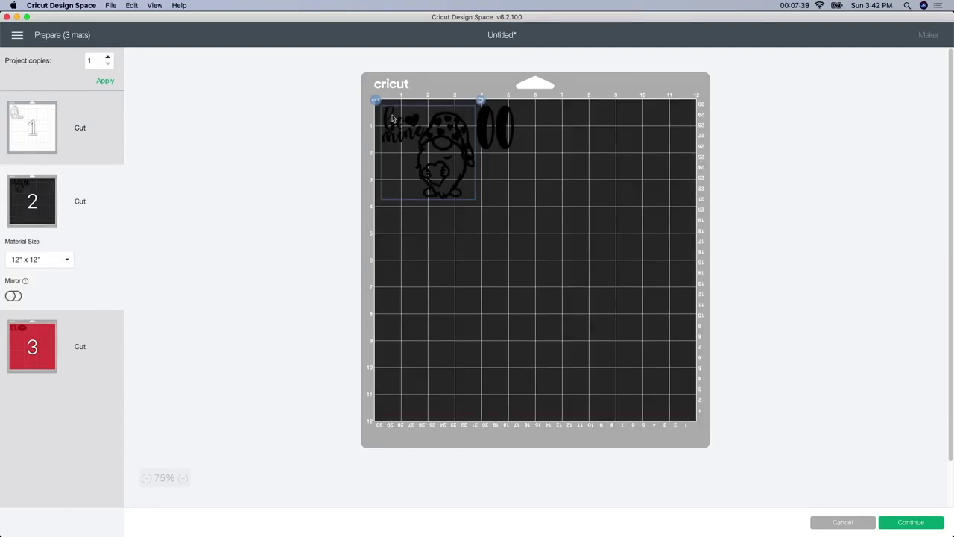
pyautogui.moveTo(512, 133)
pyautogui.mouseDown()
pyautogui.moveTo(524, 131)
pyautogui.moveTo(497, 126)
pyautogui.mouseUp()
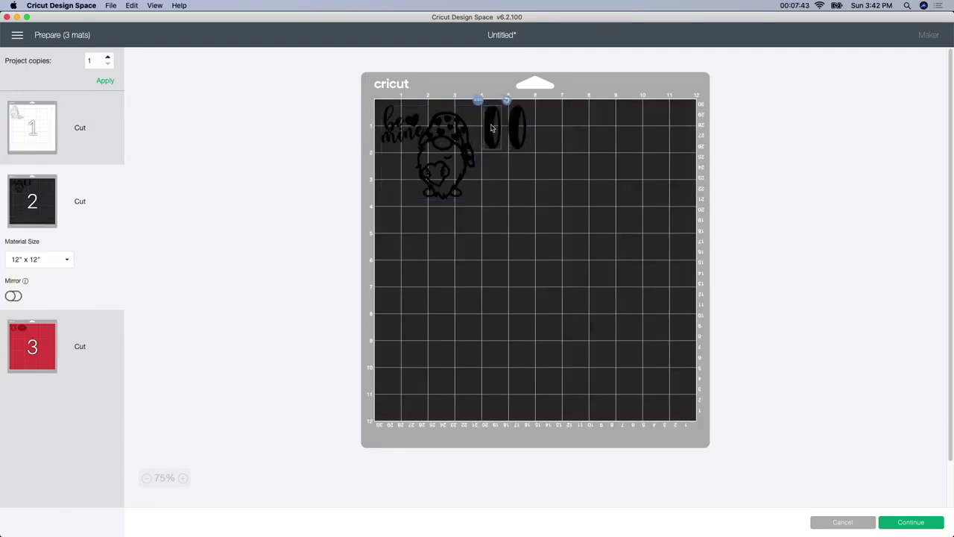
pyautogui.click(21, 351)
pyautogui.moveTo(470, 126); pyautogui.dragTo(481, 127)
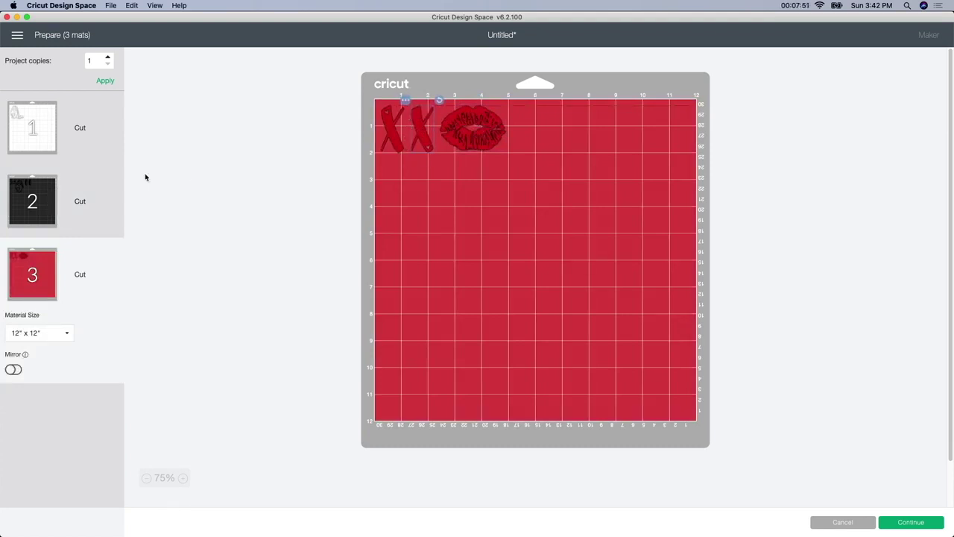
pyautogui.click(45, 133)
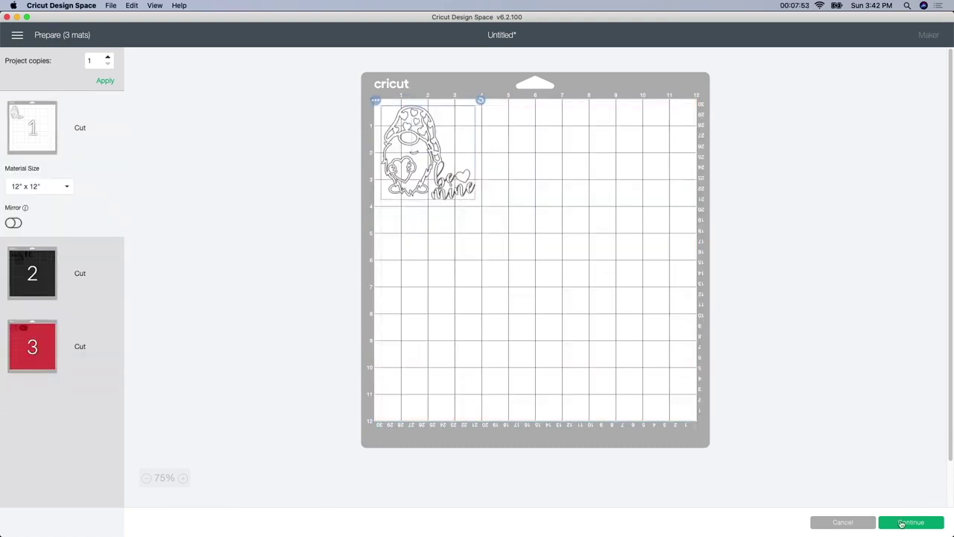
pyautogui.click(902, 524)
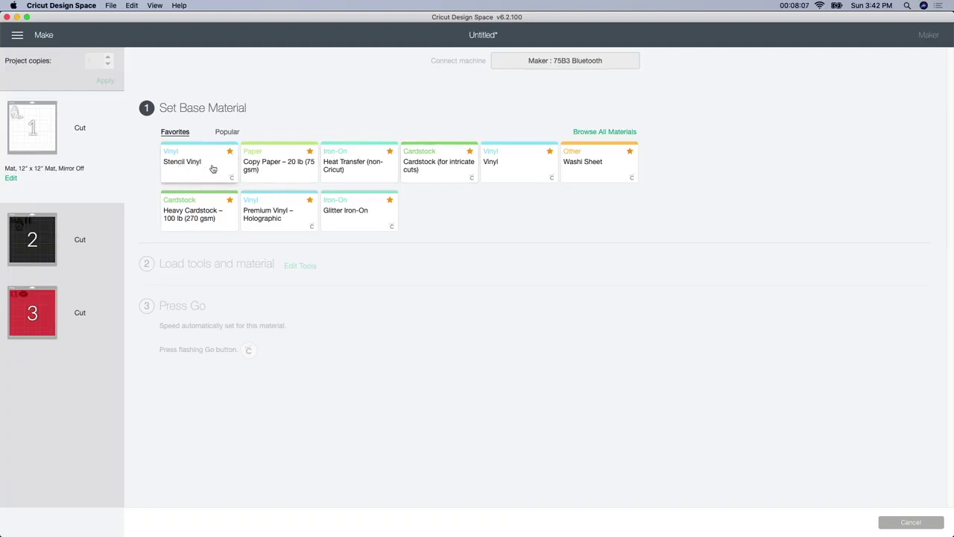
# Set mat 1's base material to Stencil Vinyl with cut pressure raised to More
pyautogui.click(213, 169)
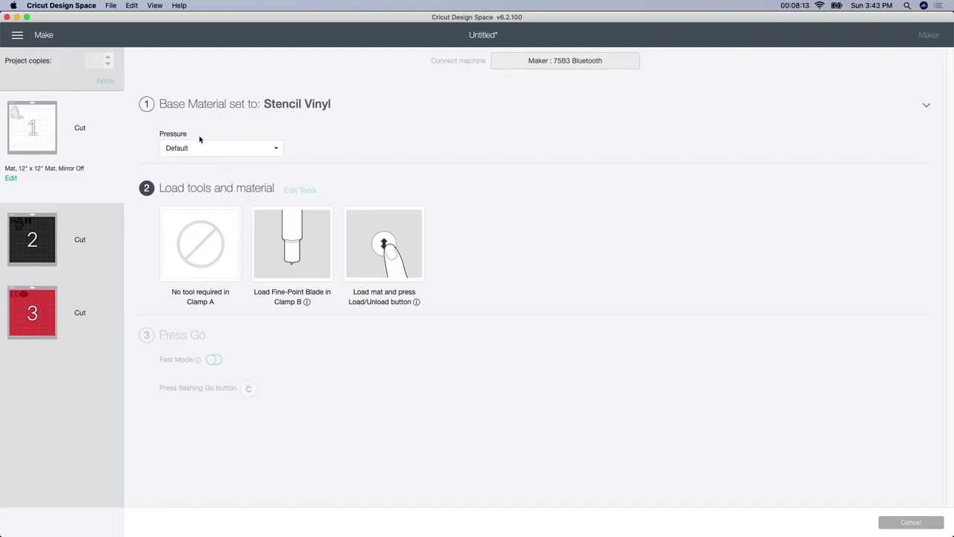
pyautogui.click(190, 149)
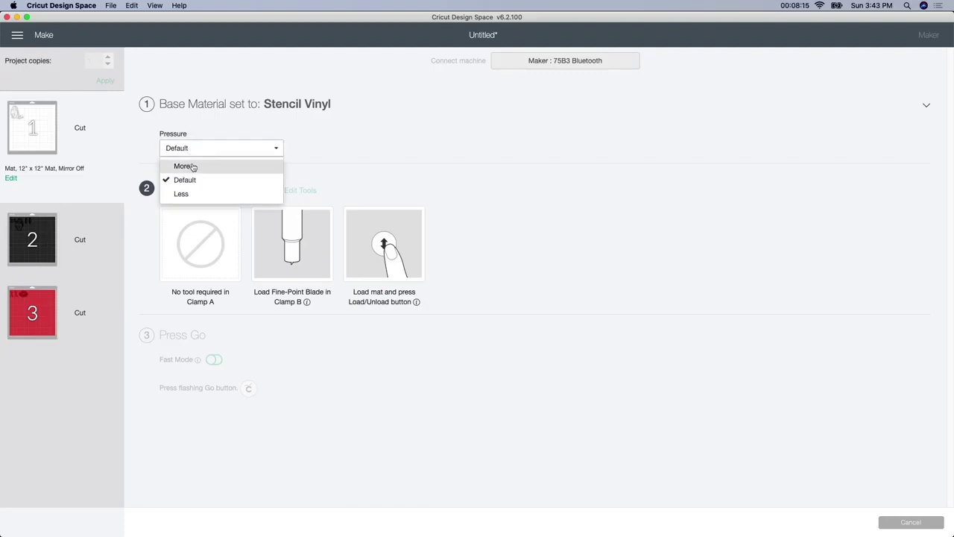
pyautogui.click(191, 165)
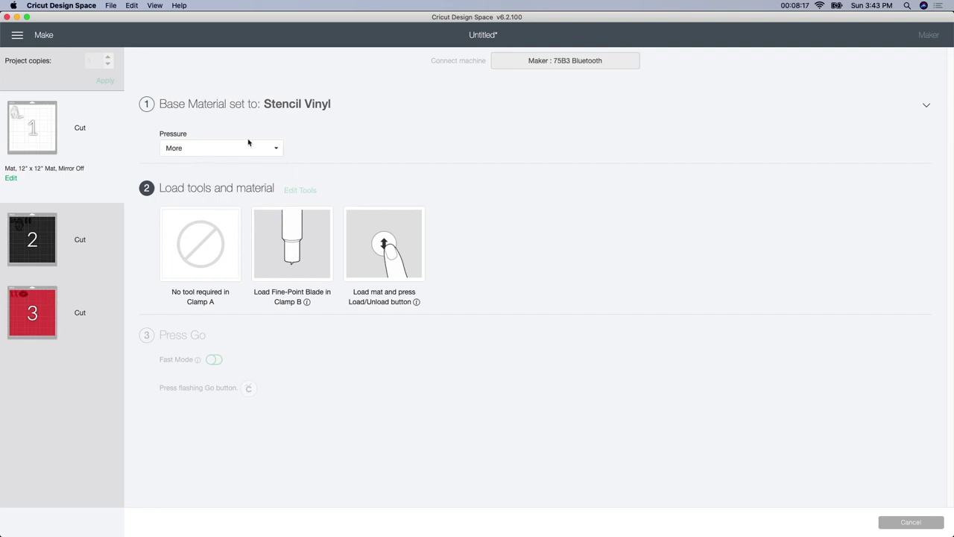